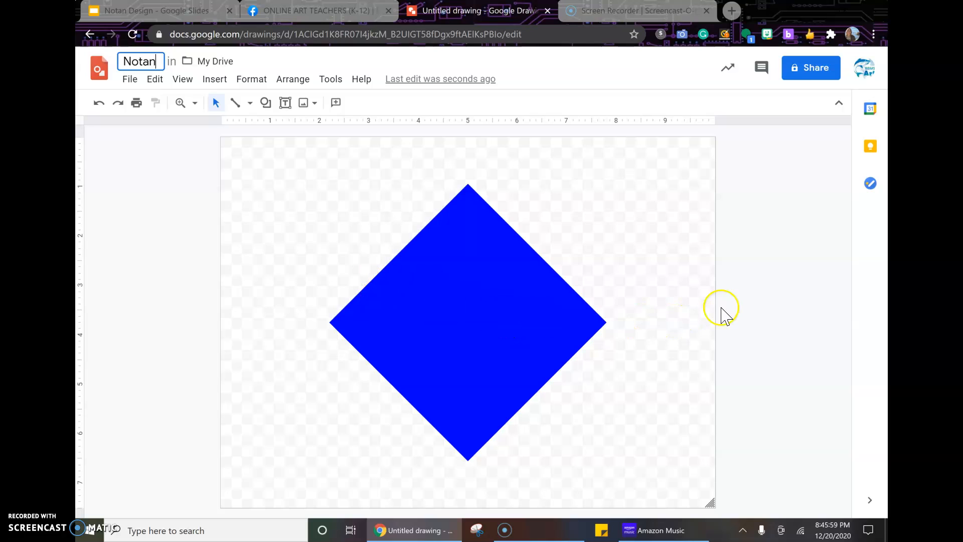
# Step: Title the drawing Notan
pyautogui.click(736, 301)
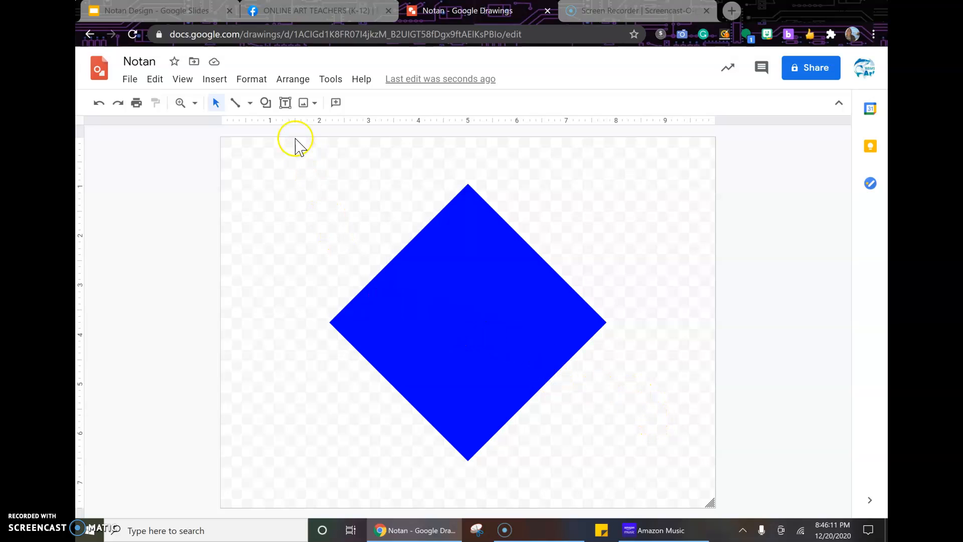
# Step: Draw a flat oval about 3.2 in wide and 0.6 in tall across the diamond's upper-right edge
pyautogui.click(266, 103)
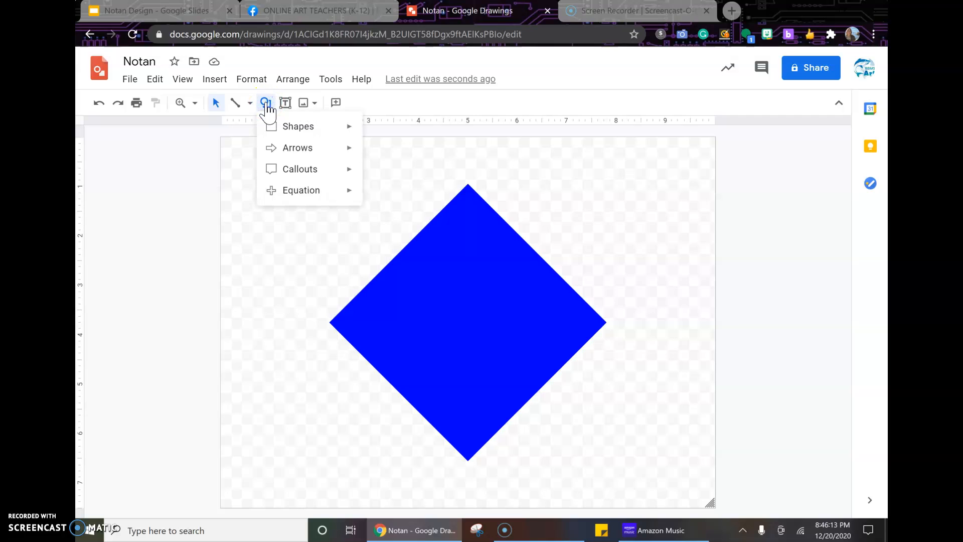
pyautogui.moveTo(311, 203)
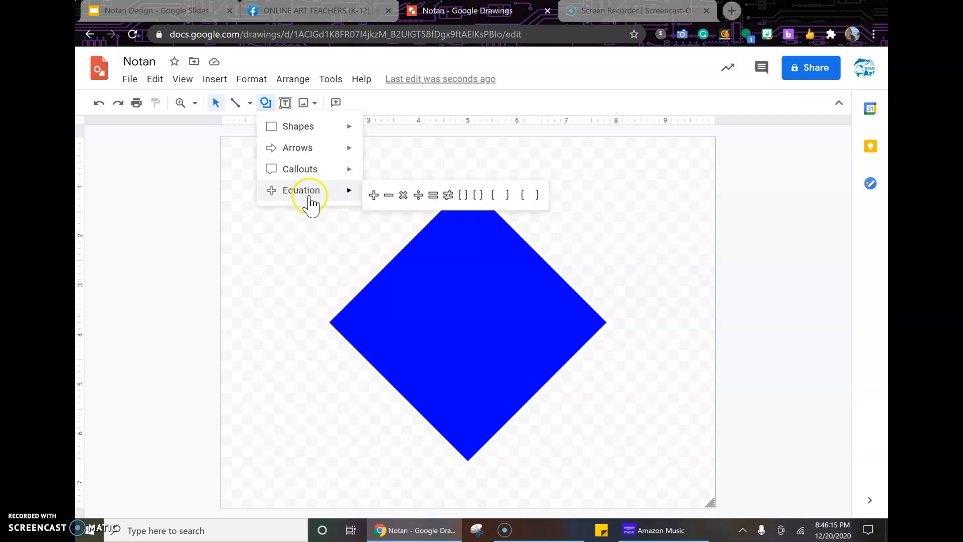
pyautogui.moveTo(323, 173)
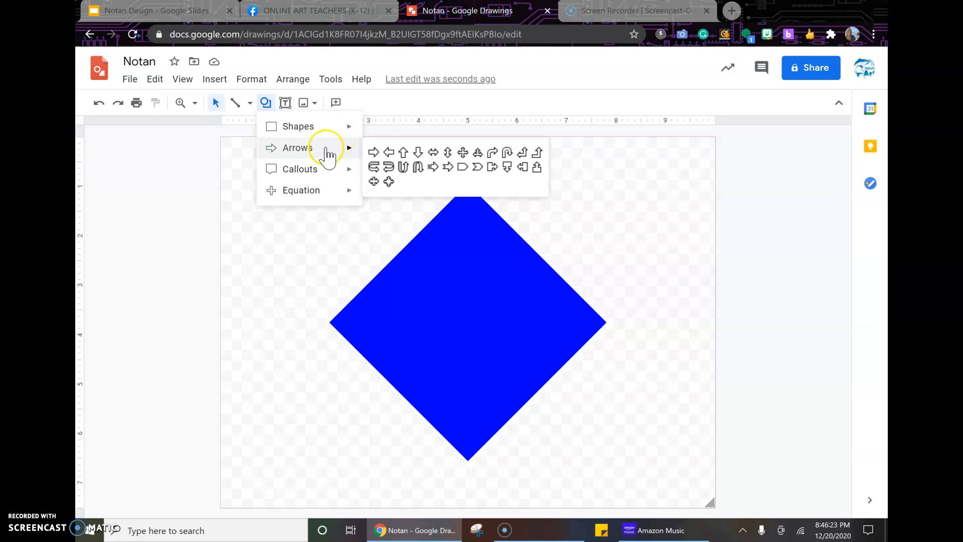
pyautogui.moveTo(324, 133)
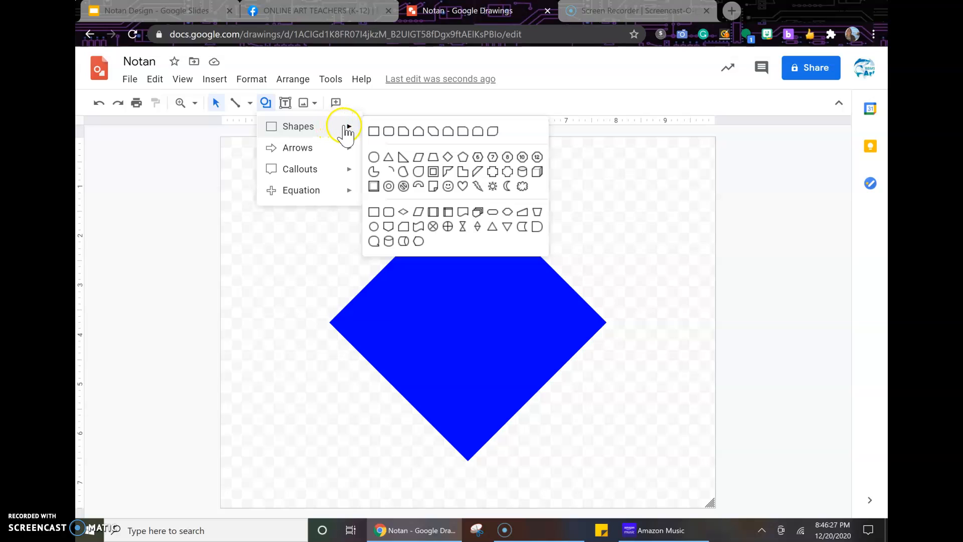
pyautogui.click(380, 157)
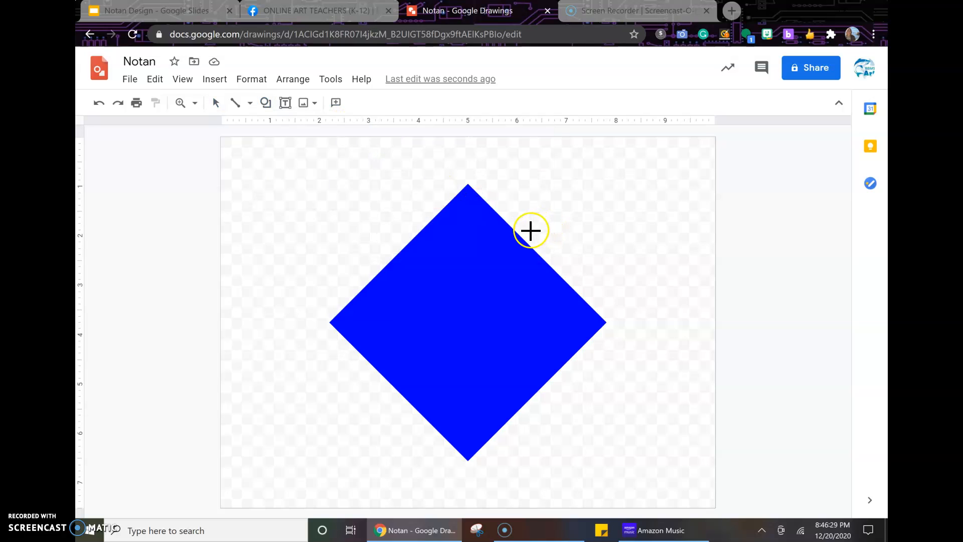
pyautogui.moveTo(517, 231); pyautogui.dragTo(675, 263)
# Step: Shrink the oval to about 1.7 in wide and place it inside the diamond with its tip at the upper-right edge
pyautogui.moveTo(609, 248); pyautogui.dragTo(516, 257)
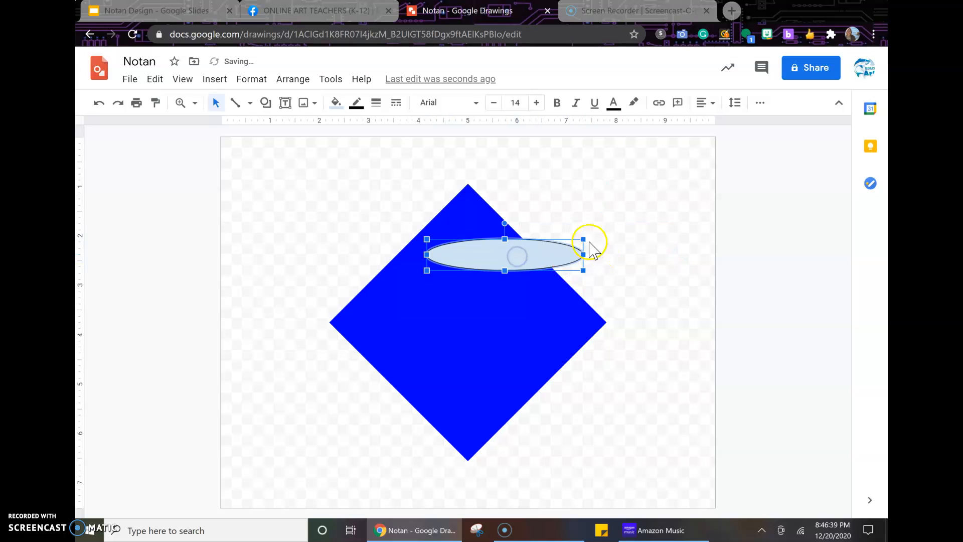
pyautogui.moveTo(582, 239); pyautogui.dragTo(546, 254)
pyautogui.moveTo(486, 255); pyautogui.dragTo(479, 287)
pyautogui.click(449, 285)
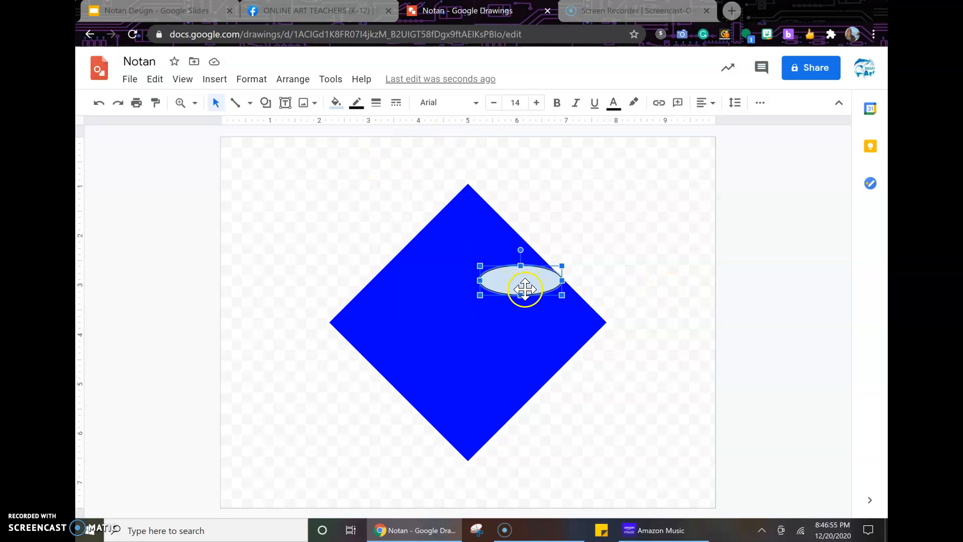
# Step: Make the oval's outline transparent
pyautogui.click(356, 102)
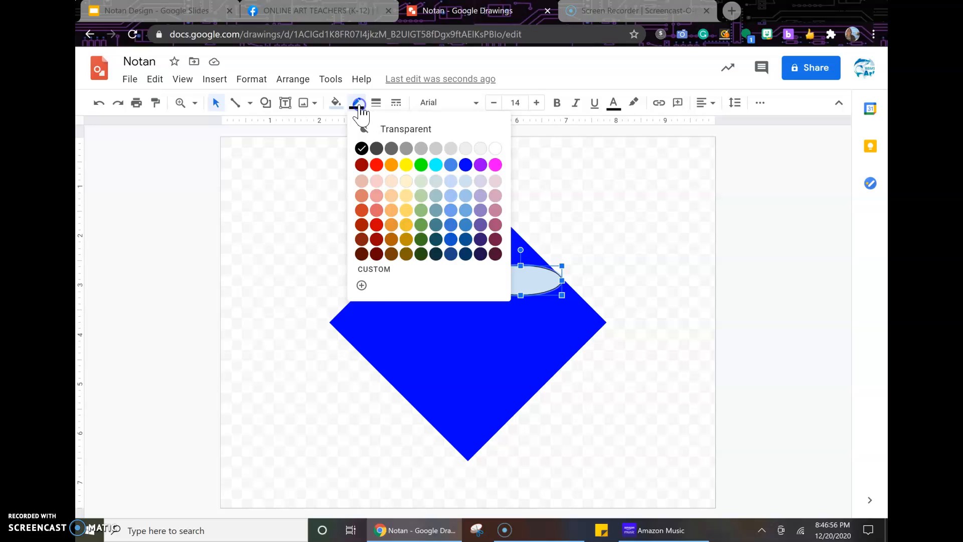
pyautogui.click(404, 128)
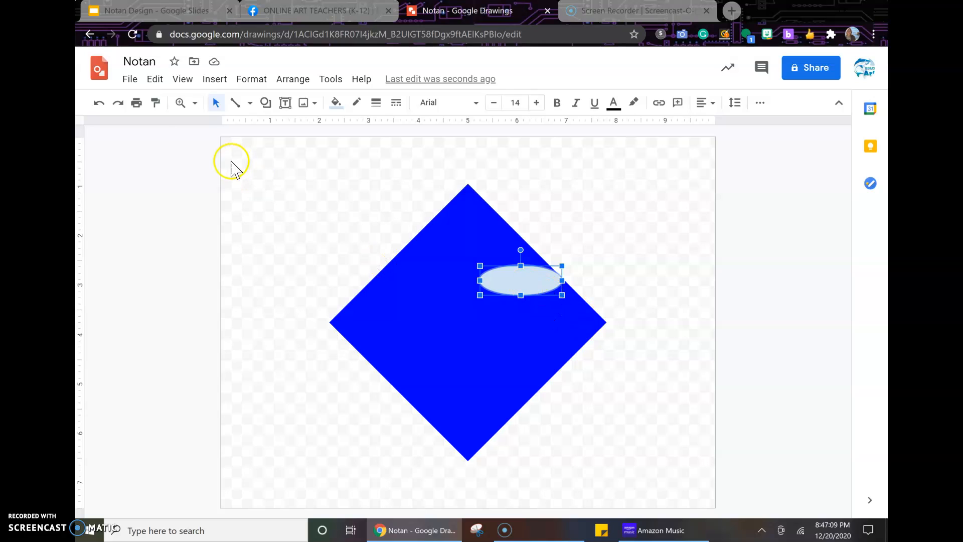
# Step: Copy and paste the oval, placing the copy tip to tip with the original just outside the diamond
pyautogui.click(155, 79)
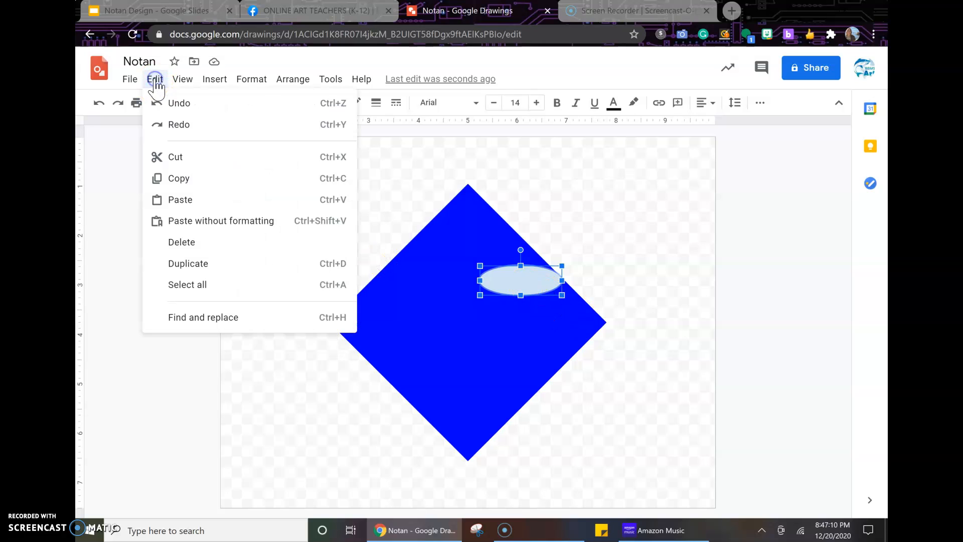
pyautogui.click(207, 178)
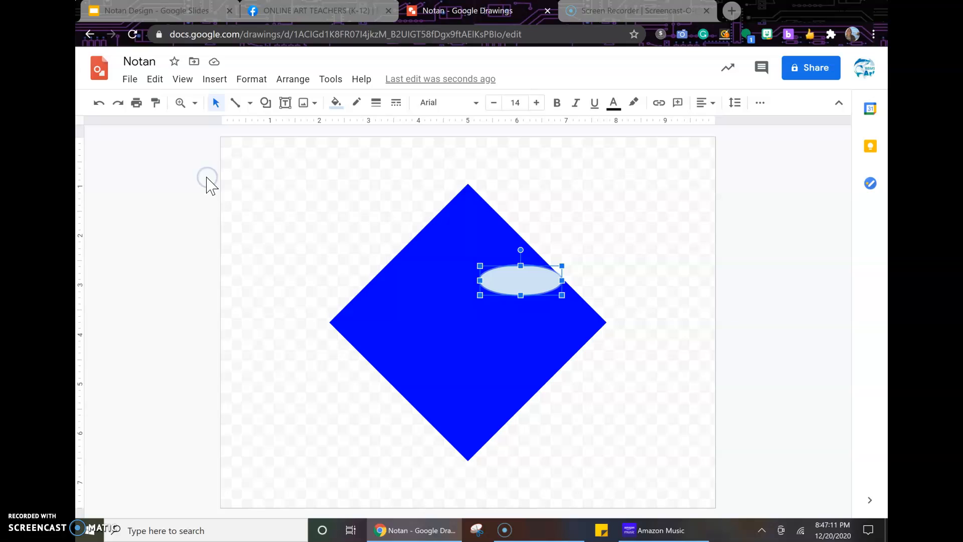
pyautogui.click(155, 80)
pyautogui.click(191, 195)
pyautogui.moveTo(559, 282); pyautogui.dragTo(620, 283)
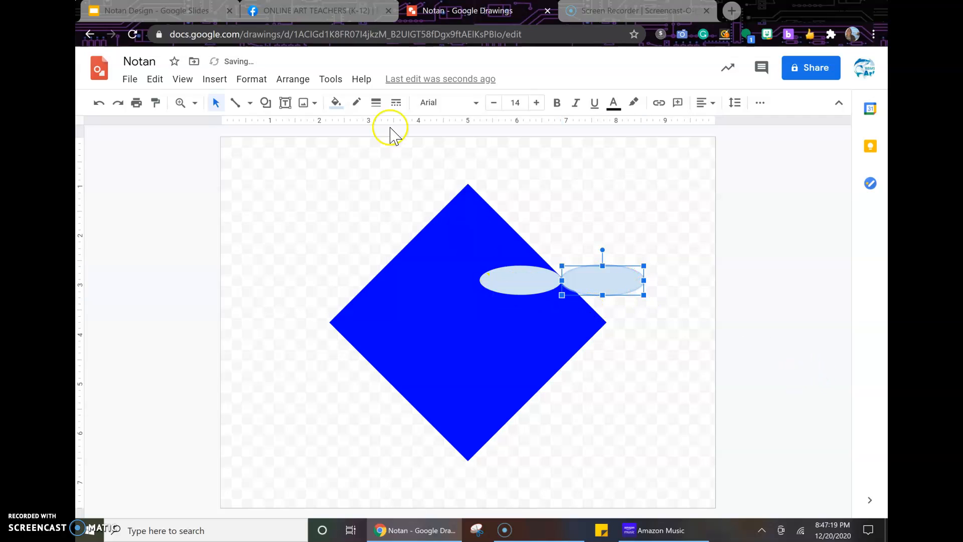
# Step: Fill the outer oval with the same blue as the diamond
pyautogui.click(337, 103)
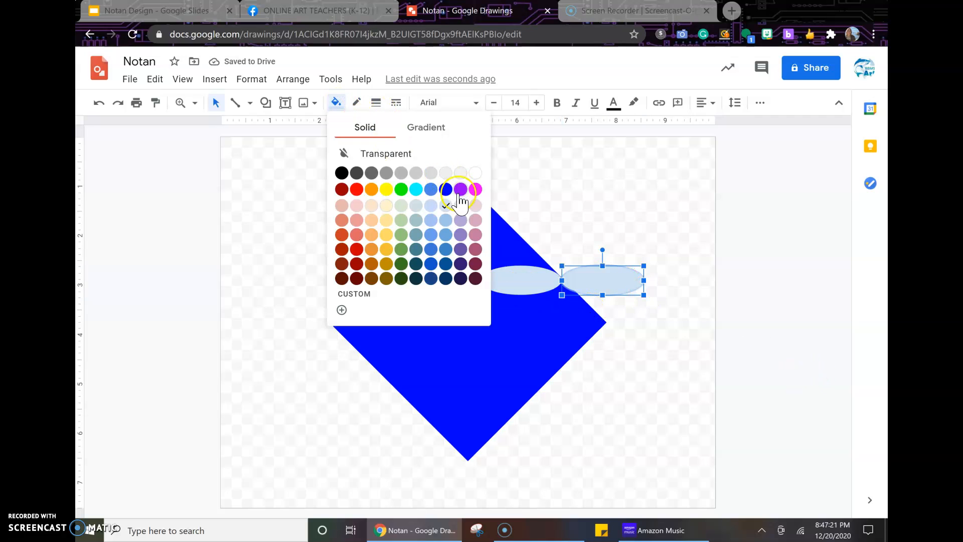
pyautogui.click(445, 189)
pyautogui.click(672, 348)
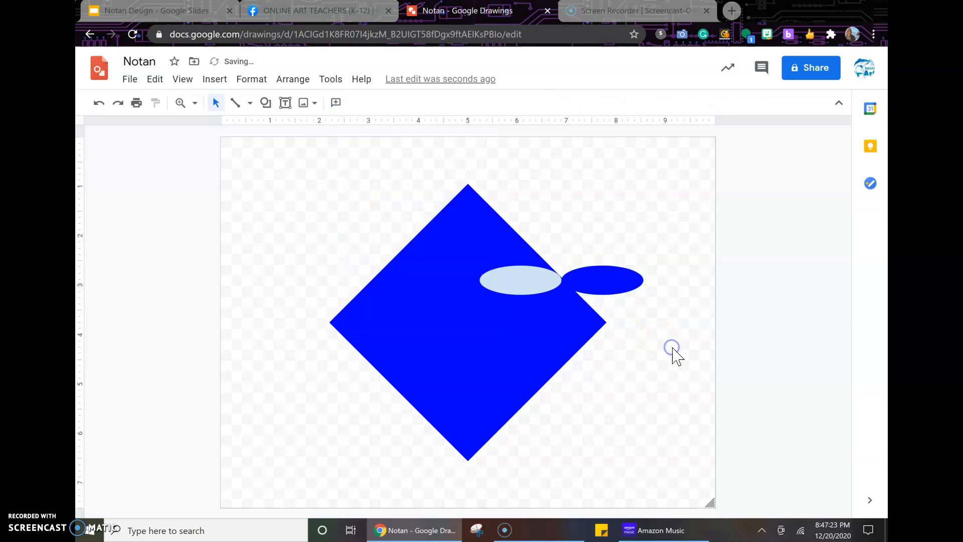
# Step: Shift both ovals slightly so their touching tips meet on the diamond's upper-right edge
pyautogui.moveTo(601, 287)
pyautogui.mouseDown()
pyautogui.moveTo(610, 281)
pyautogui.moveTo(609, 292)
pyautogui.mouseUp()
pyautogui.moveTo(529, 291); pyautogui.dragTo(517, 288)
pyautogui.click(668, 331)
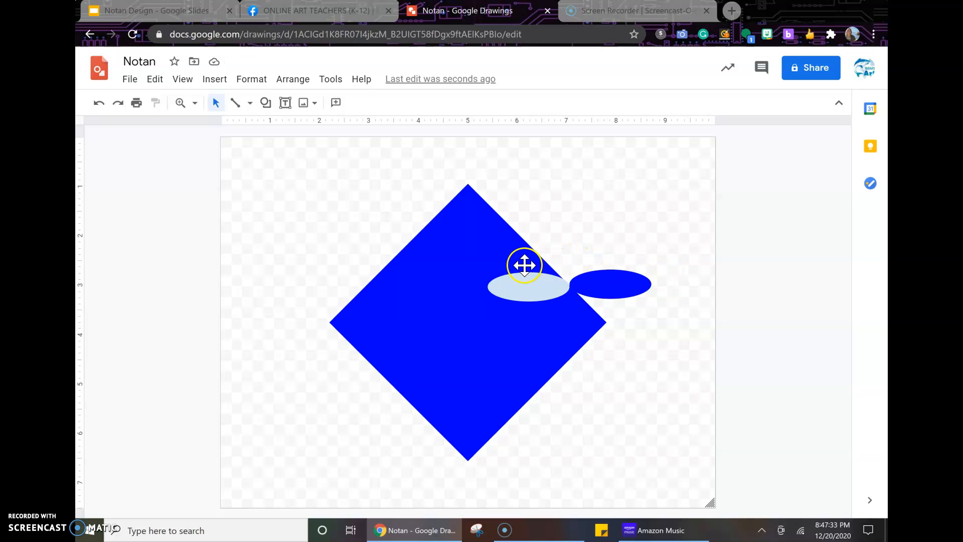
# Step: Paste another light oval, shrink it to about 1.4 in wide, and fit it inside the light oval against its outer tip
pyautogui.click(529, 286)
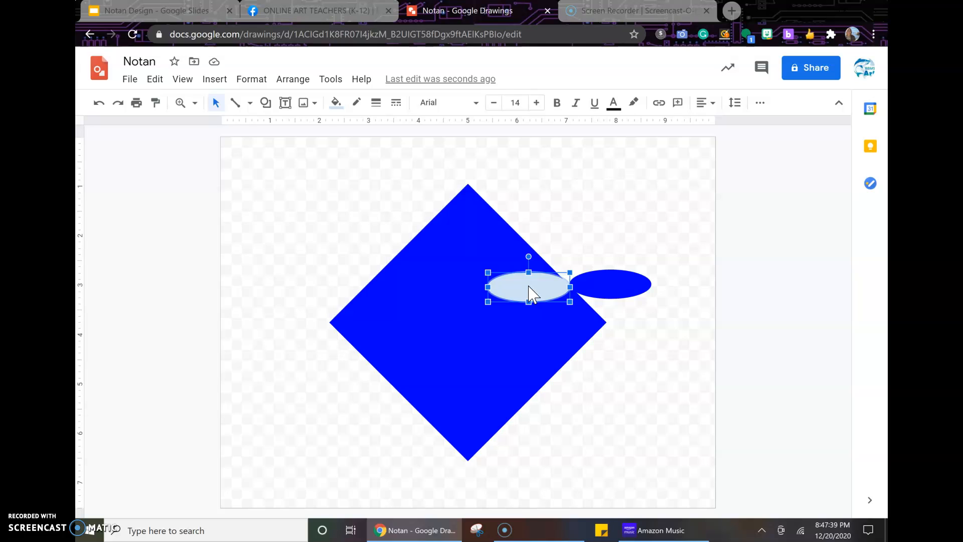
pyautogui.click(156, 82)
pyautogui.click(180, 201)
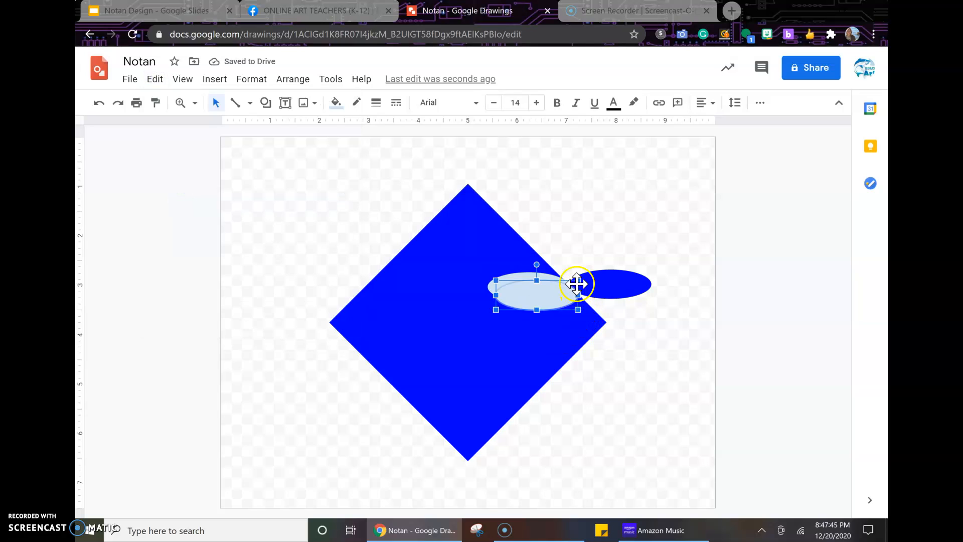
pyautogui.moveTo(578, 282); pyautogui.dragTo(531, 290)
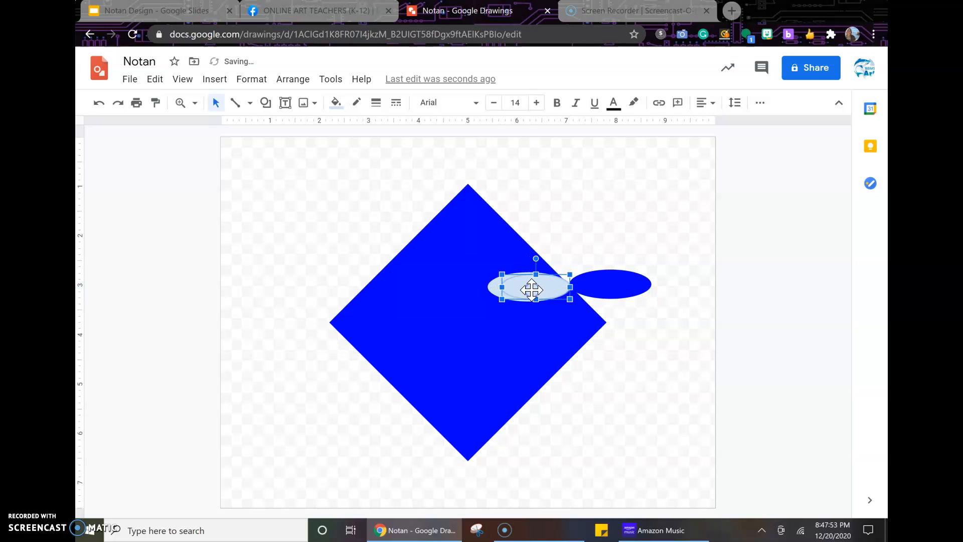
# Step: Copy and paste the smaller oval, placing the copy in the empty area above the blue oval
pyautogui.click(150, 79)
pyautogui.click(189, 178)
pyautogui.click(153, 80)
pyautogui.click(194, 197)
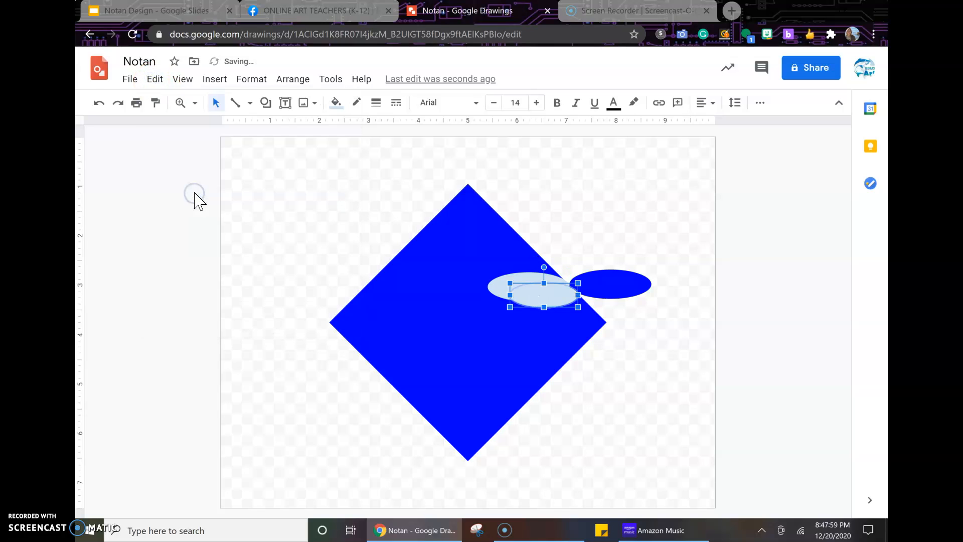
pyautogui.moveTo(576, 291); pyautogui.dragTo(652, 219)
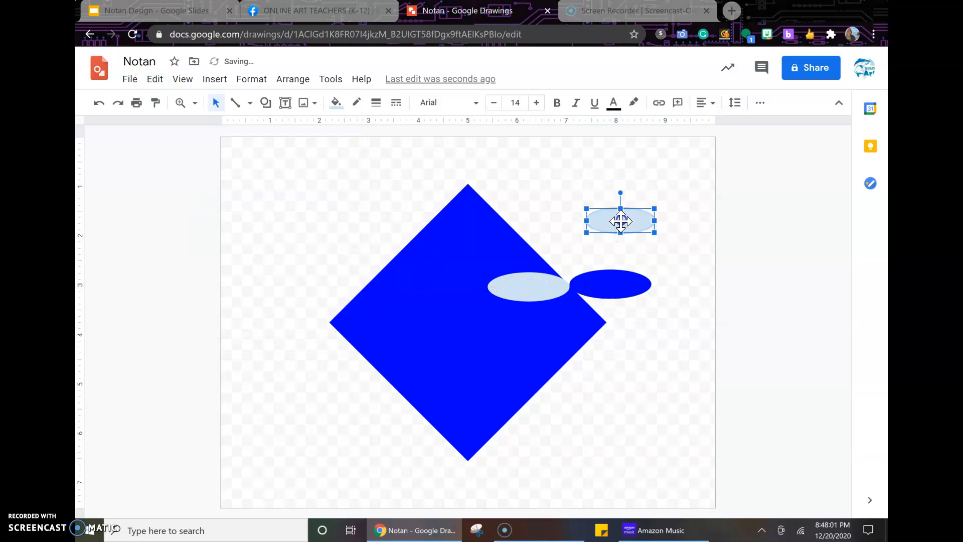
# Step: Fill the smaller oval inside the diamond with the diamond's blue
pyautogui.click(535, 289)
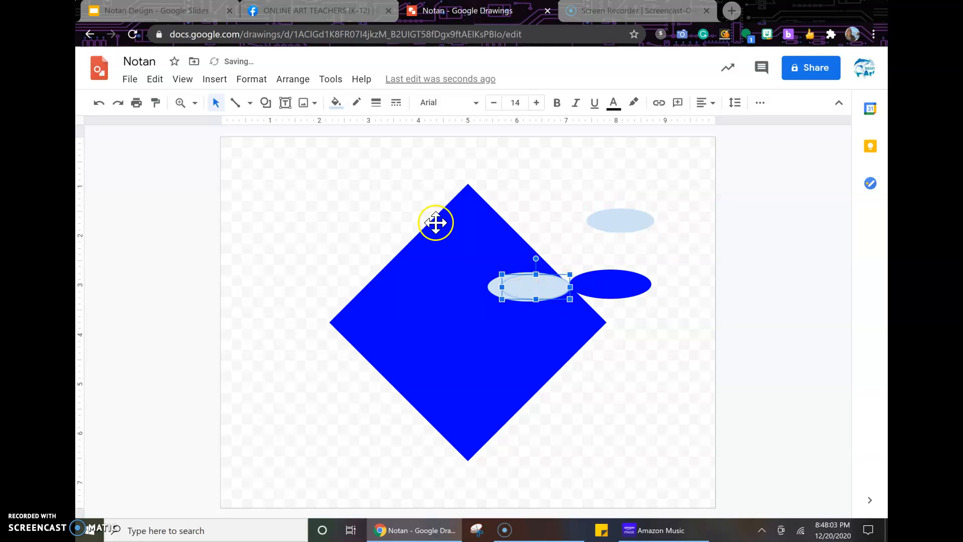
pyautogui.click(336, 103)
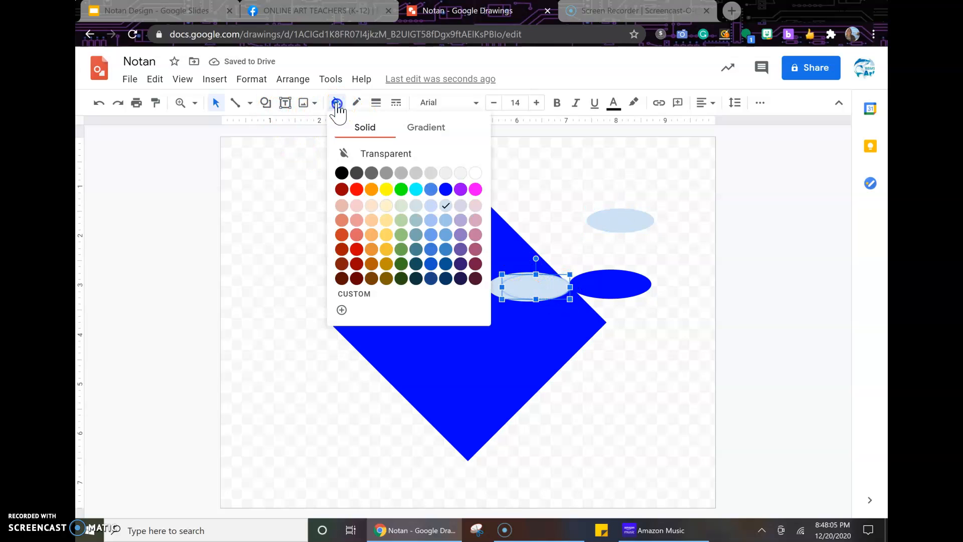
pyautogui.click(446, 189)
# Step: Move the small light oval into the blue outer oval, aligned with the tip at the diamond's edge
pyautogui.click(612, 221)
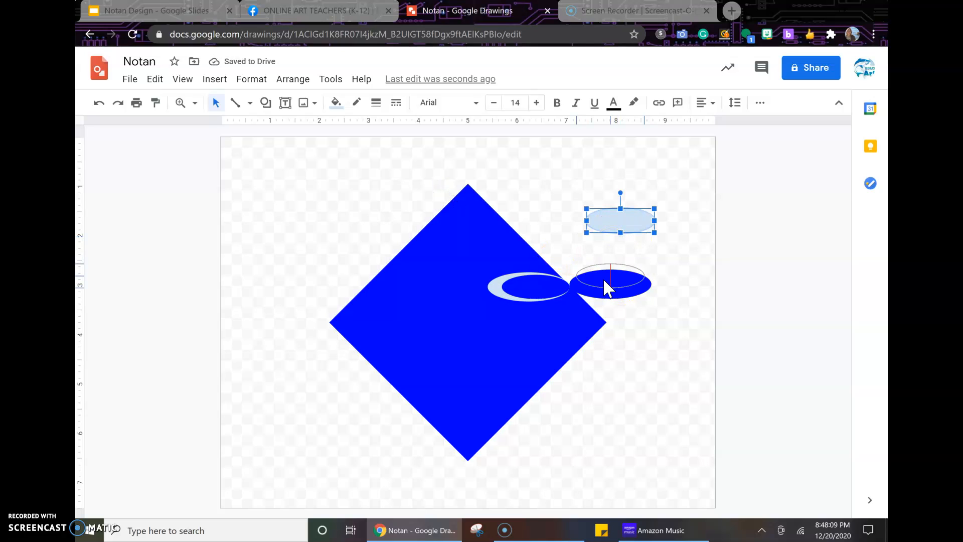
pyautogui.moveTo(598, 292); pyautogui.dragTo(599, 292)
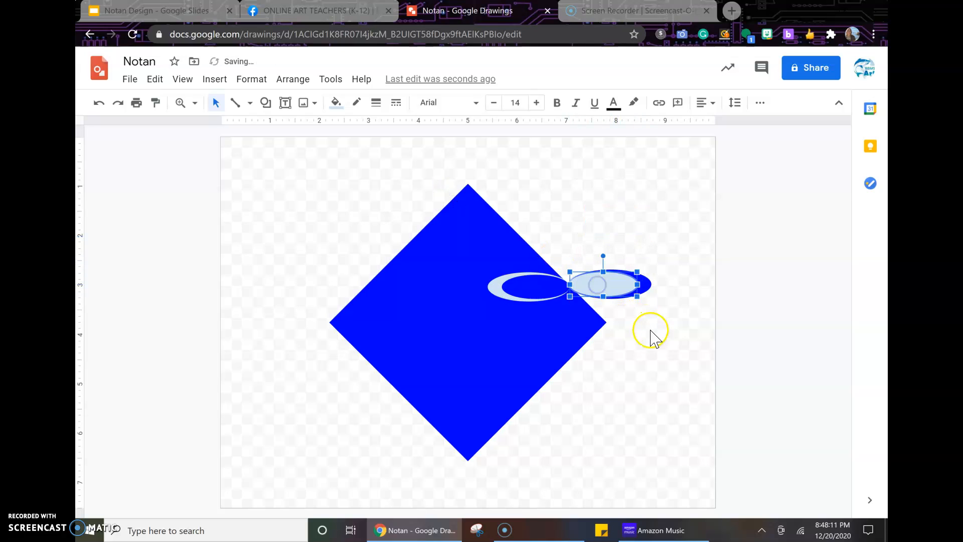
pyautogui.click(649, 333)
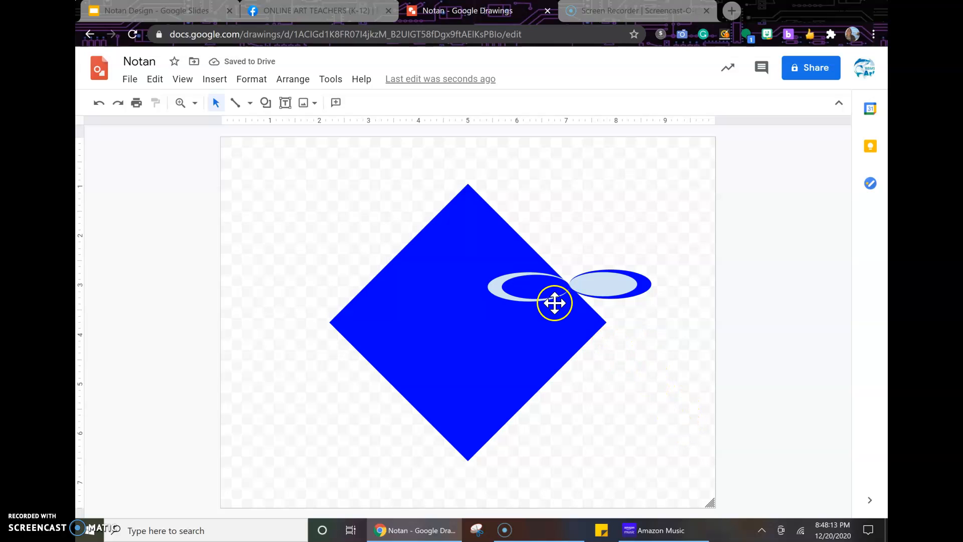
# Step: Select the large light oval inside the diamond and the small light oval outside it, and fill both white
pyautogui.click(498, 291)
pyautogui.click(608, 300)
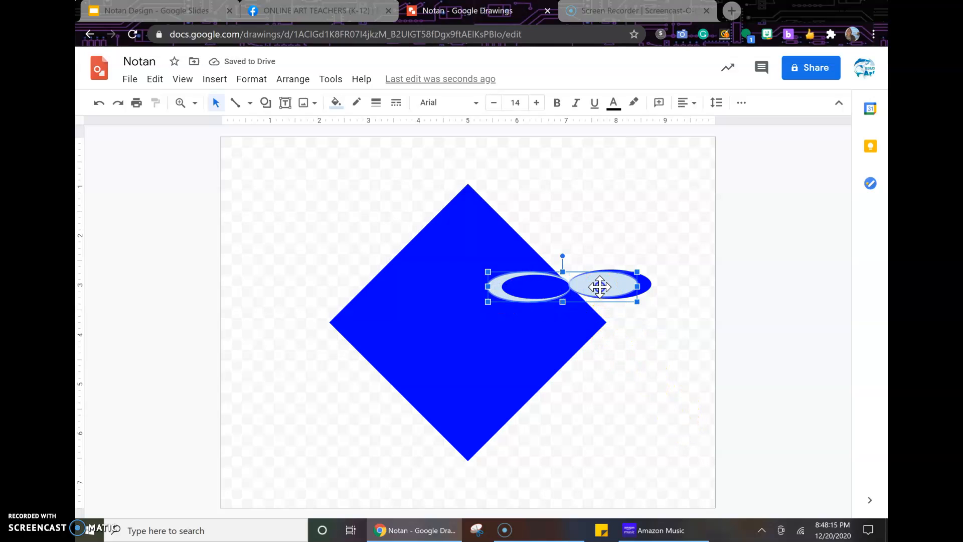
pyautogui.click(337, 103)
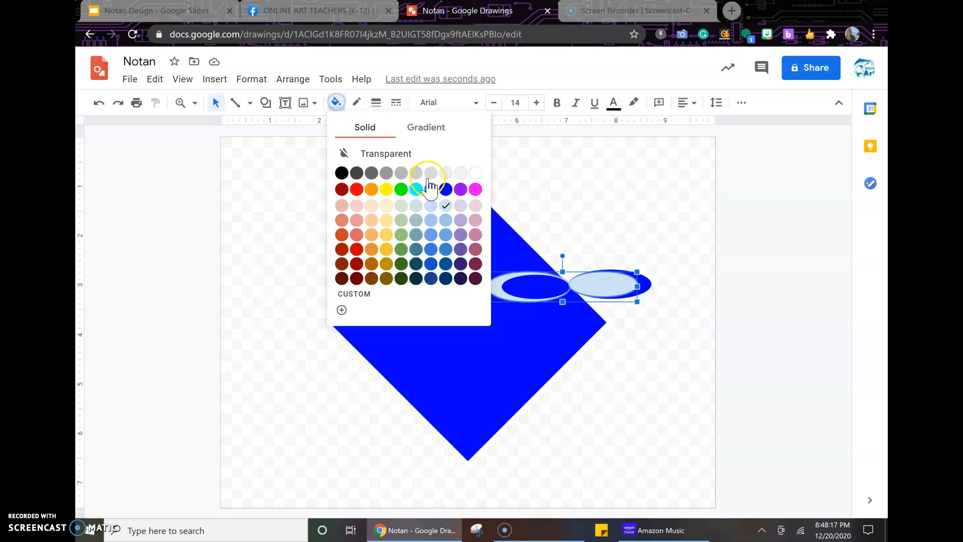
pyautogui.click(475, 172)
pyautogui.click(654, 373)
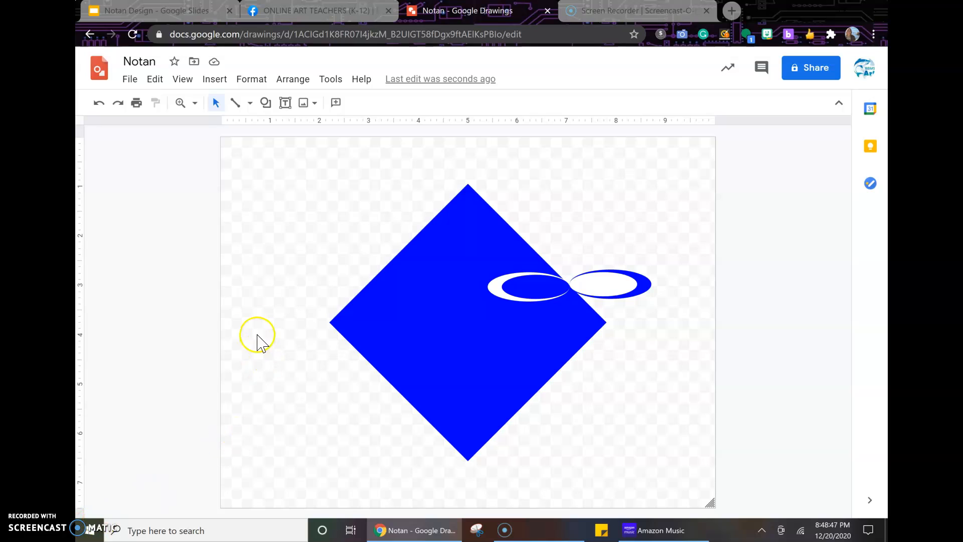
# Step: Draw a closed, notched six-point Polyline shape just inside the diamond's upper-left edge
pyautogui.click(249, 104)
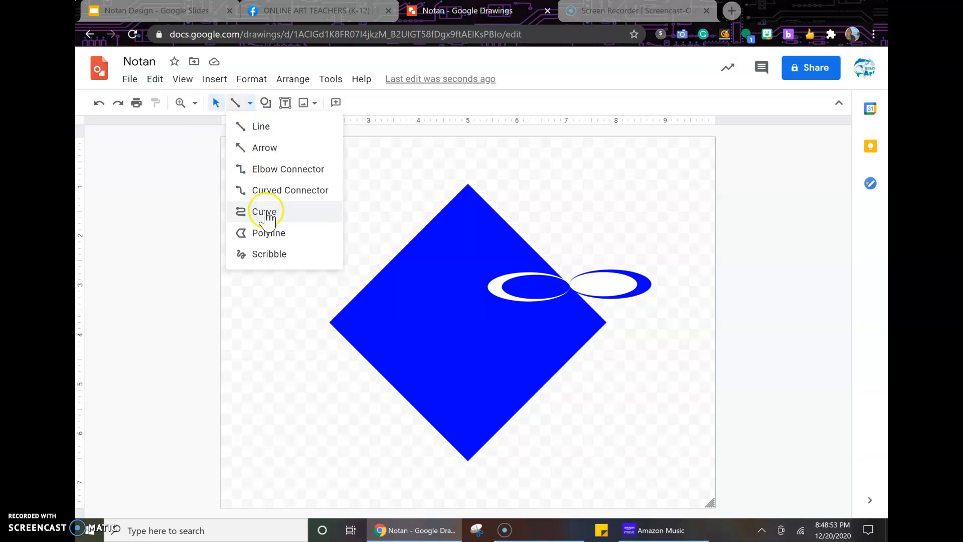
pyautogui.click(271, 234)
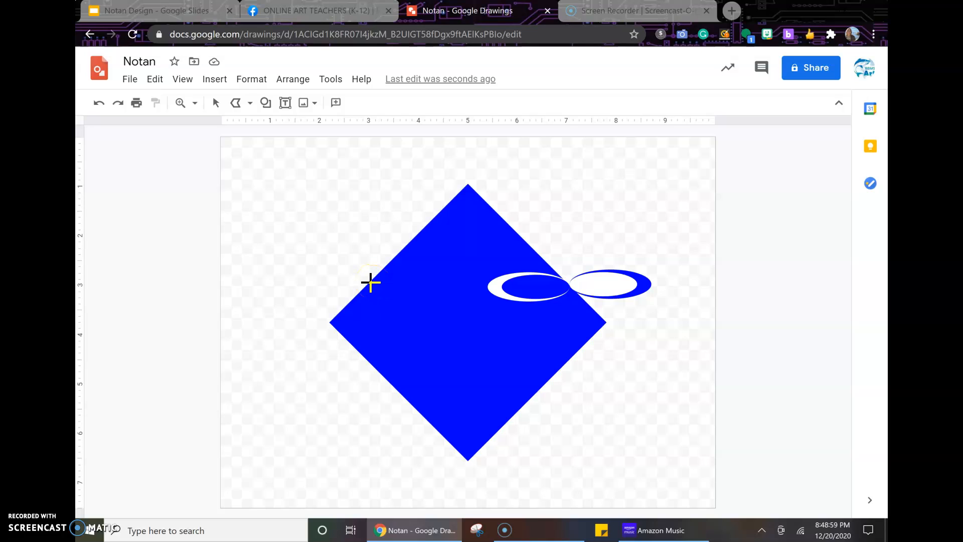
pyautogui.click(371, 282)
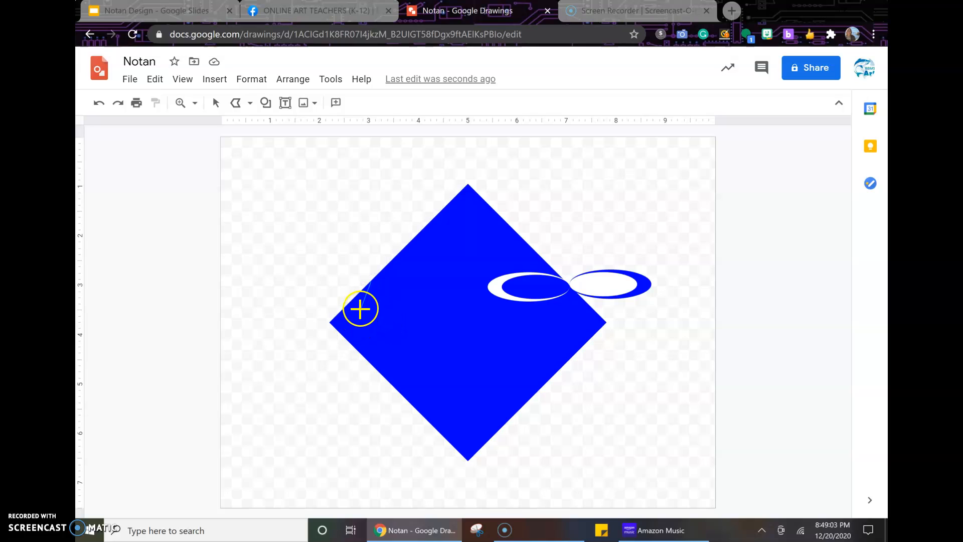
pyautogui.click(360, 307)
pyautogui.click(412, 297)
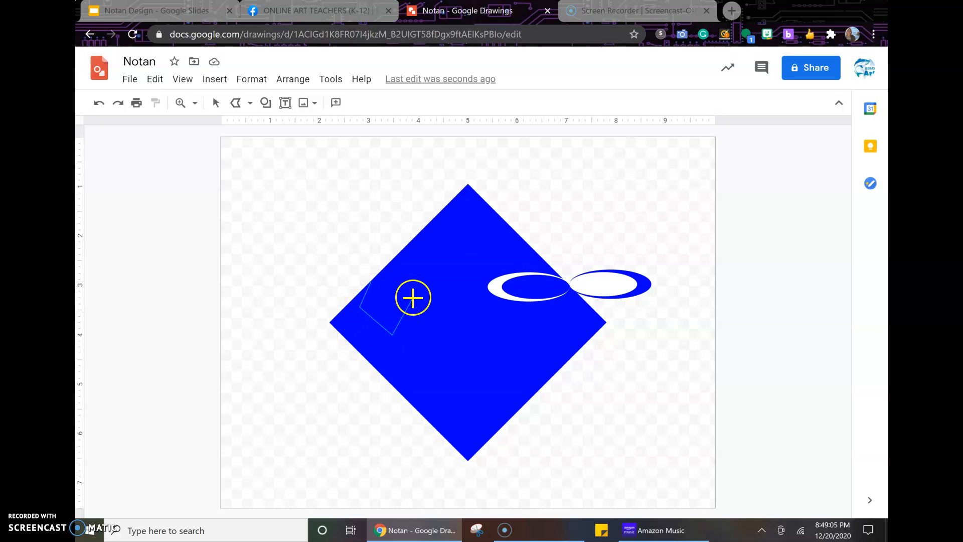
pyautogui.click(382, 303)
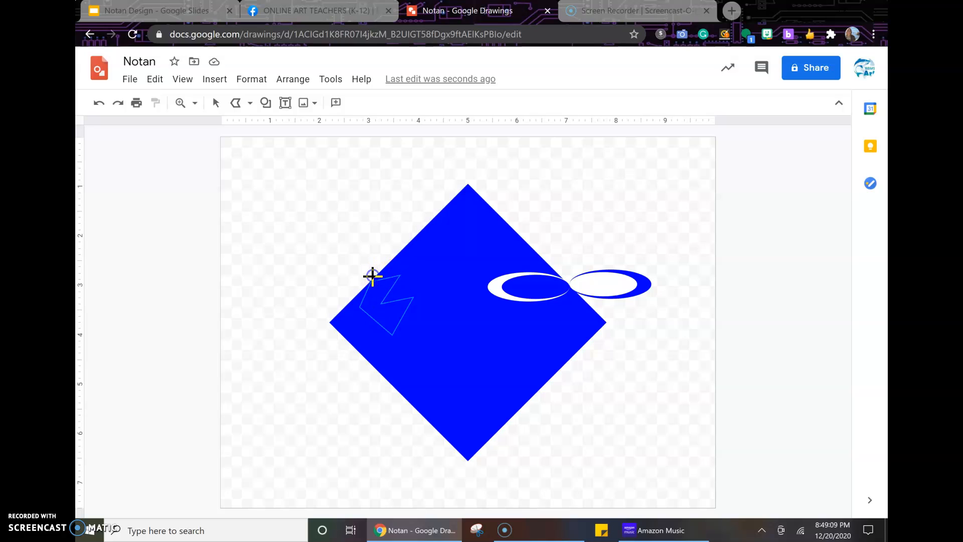
pyautogui.click(372, 276)
# Step: Make the notched Polyline shape's outline transparent and fill the shape white
pyautogui.click(356, 104)
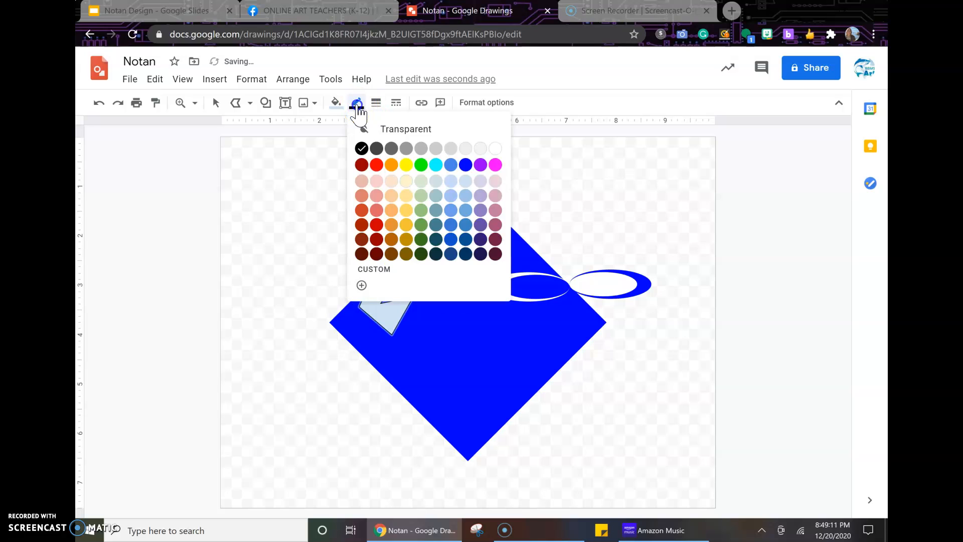
pyautogui.click(400, 130)
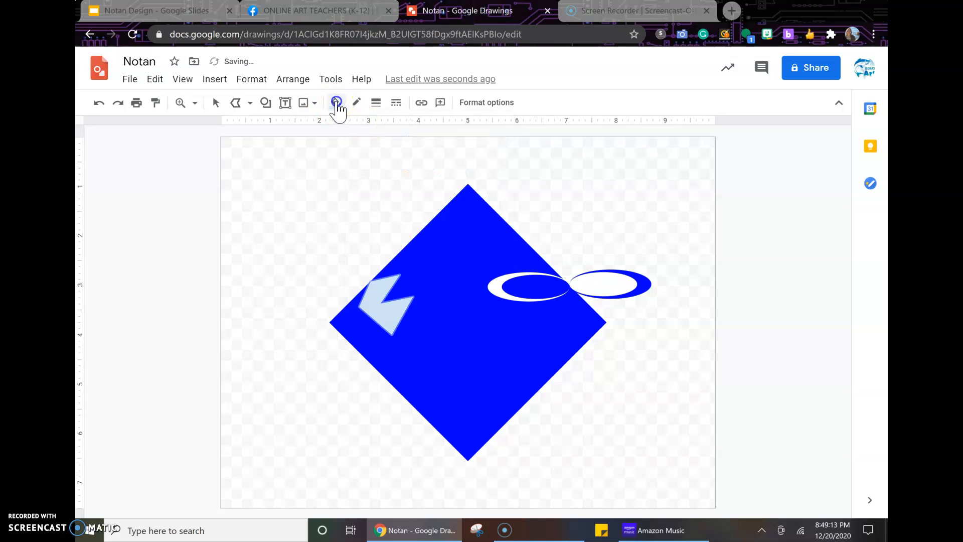
pyautogui.click(336, 104)
pyautogui.click(478, 172)
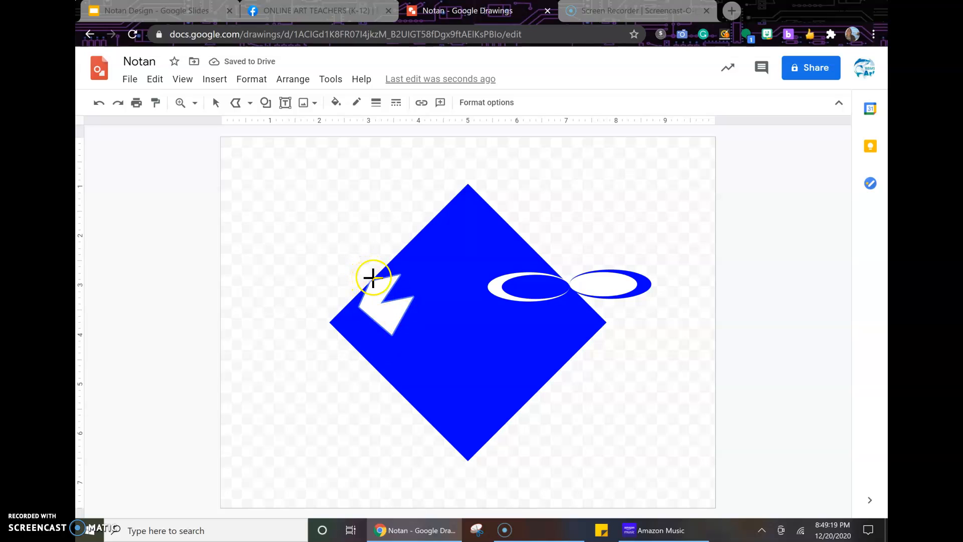
# Step: Copy and paste the white notched shape, and show the Size & Rotation format options for the copy
pyautogui.click(216, 103)
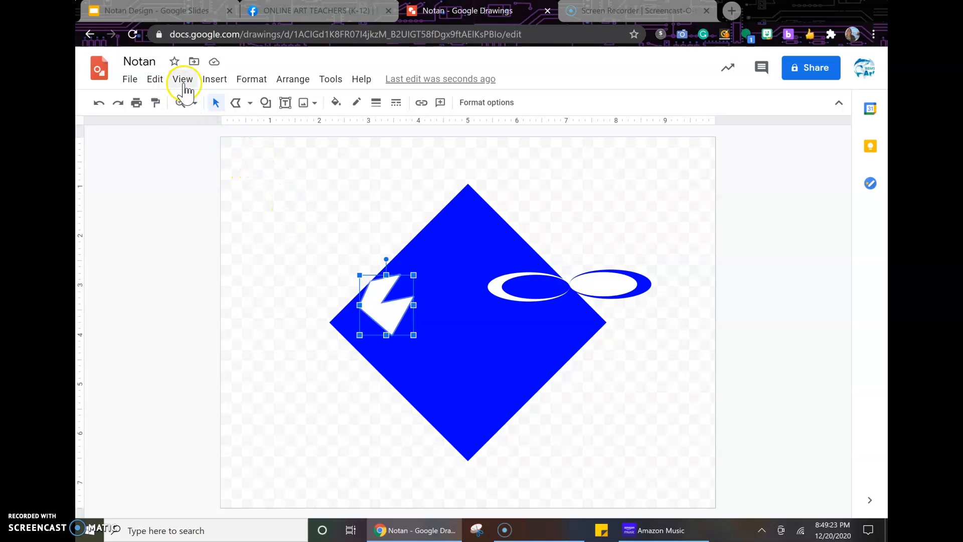
pyautogui.click(155, 80)
pyautogui.click(197, 185)
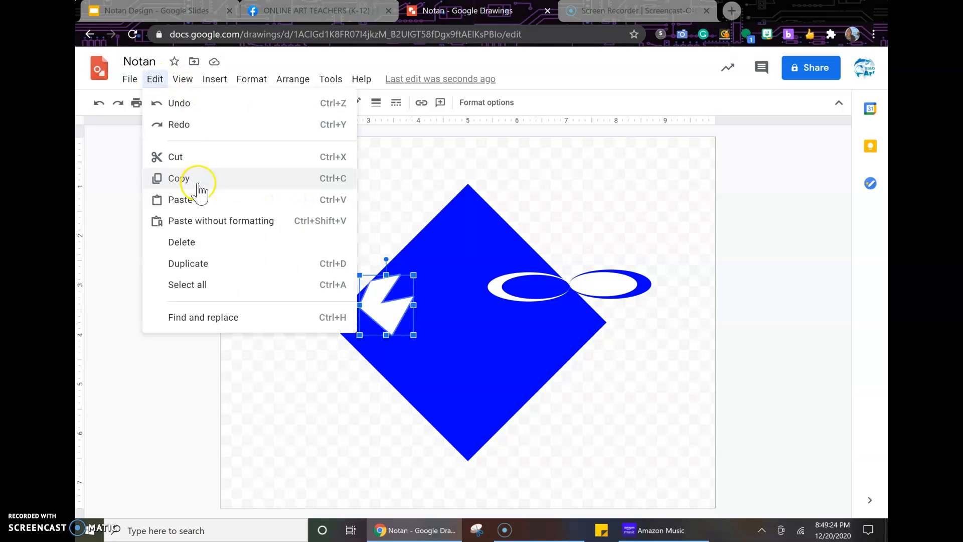
pyautogui.click(155, 79)
pyautogui.click(203, 199)
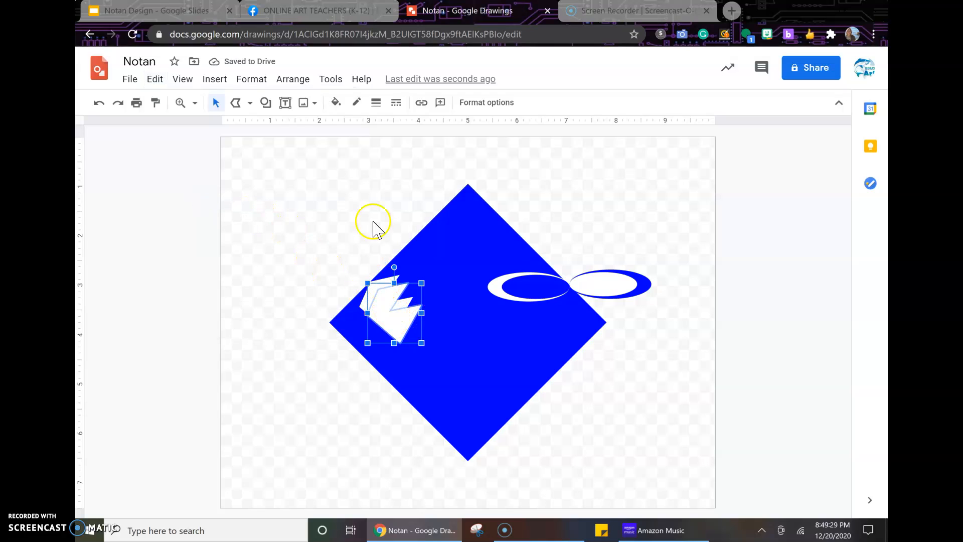
pyautogui.click(246, 81)
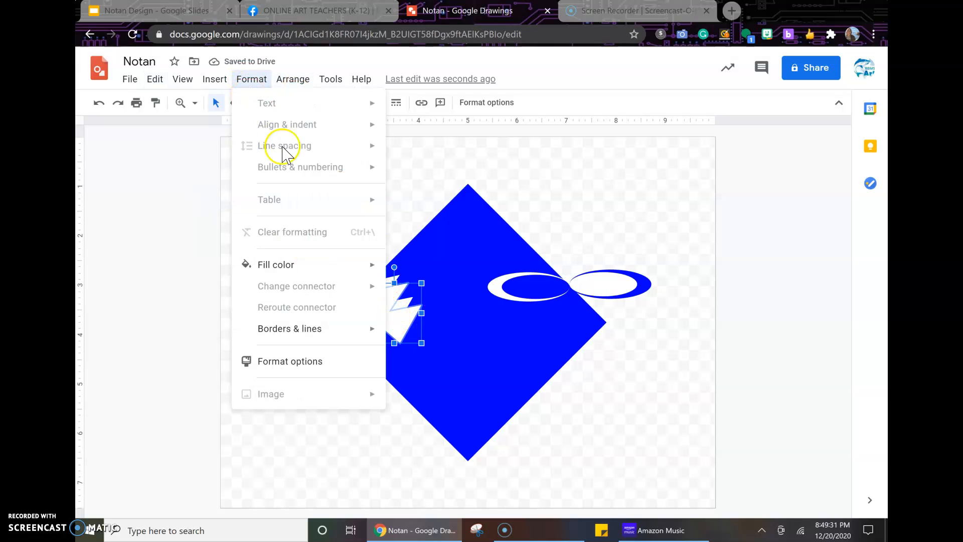
pyautogui.click(314, 361)
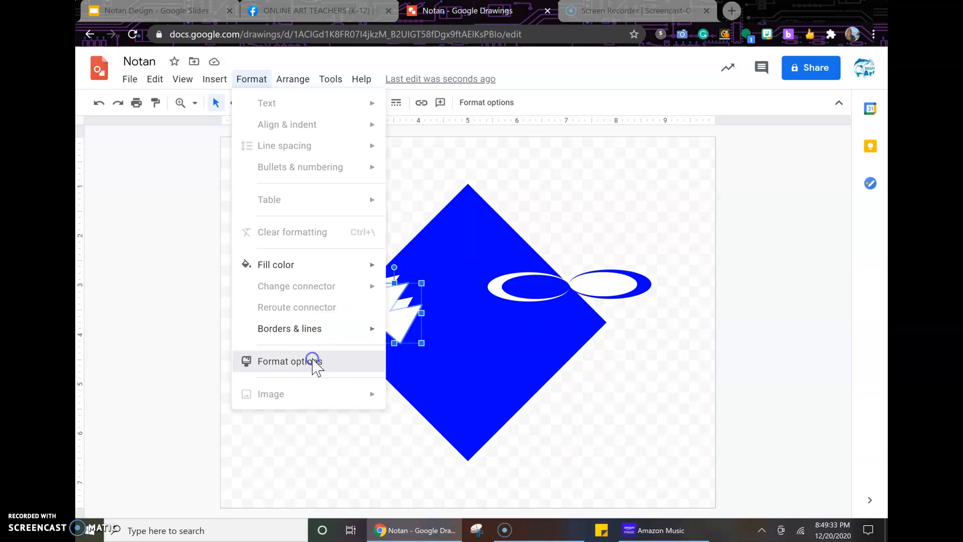
pyautogui.click(667, 147)
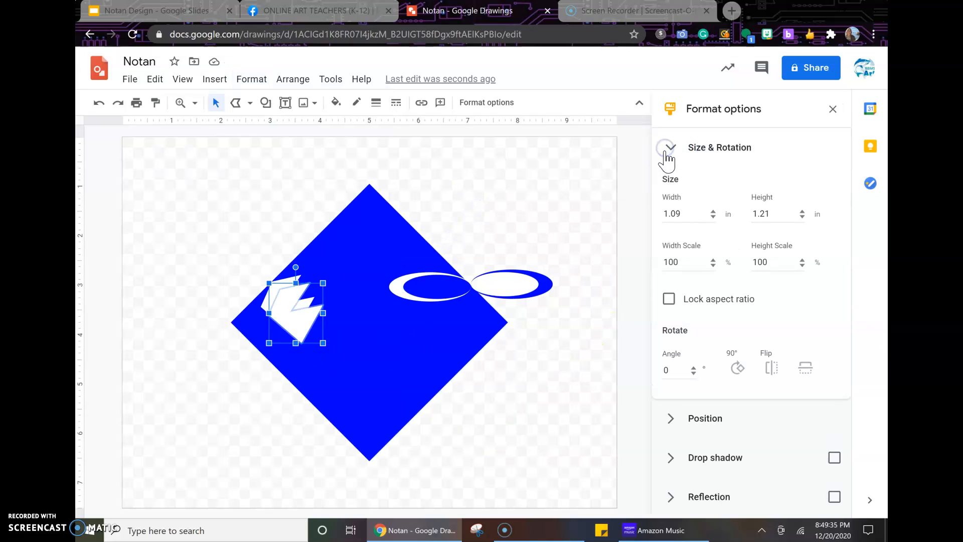
pyautogui.click(804, 369)
pyautogui.moveTo(304, 312); pyautogui.dragTo(287, 224)
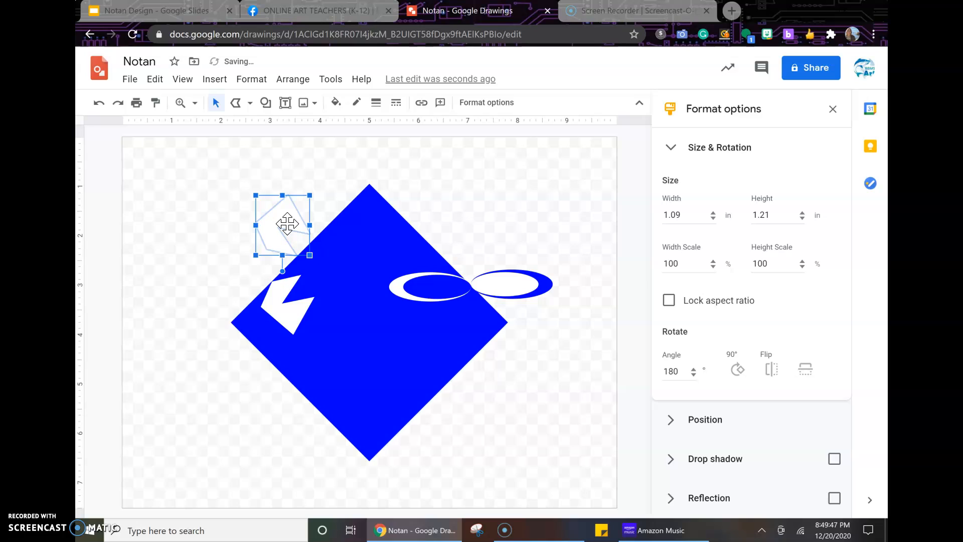
pyautogui.moveTo(287, 273); pyautogui.dragTo(296, 254)
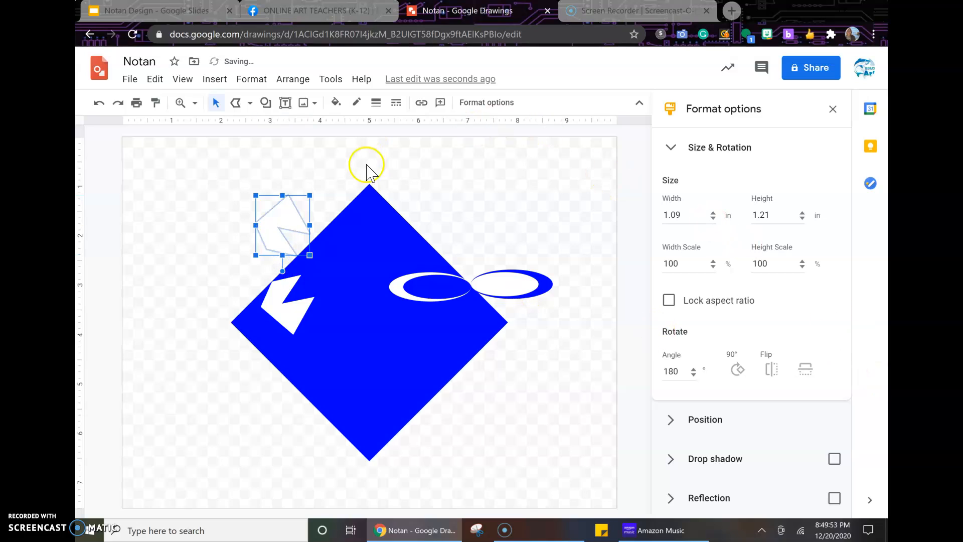
pyautogui.click(100, 104)
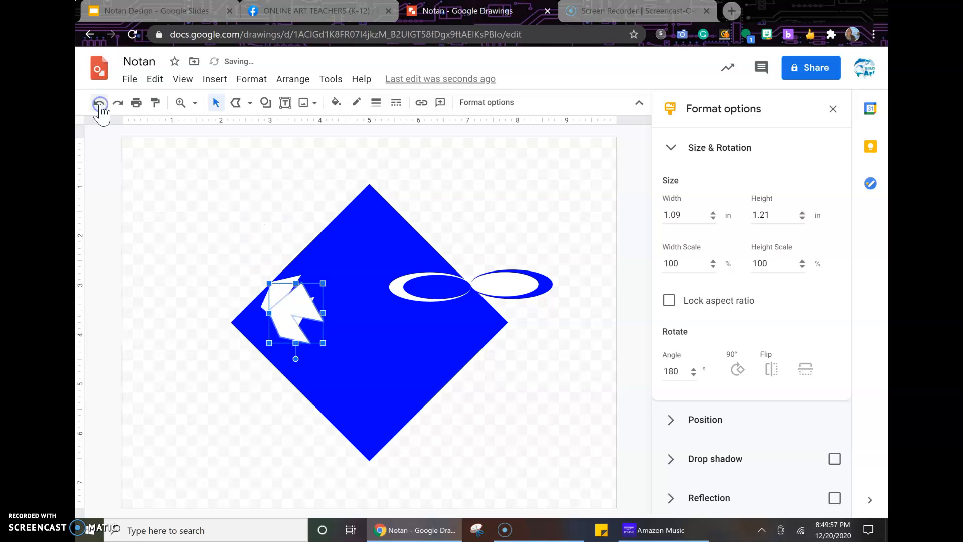
pyautogui.click(99, 104)
# Step: Flip the notched copy horizontally and move it just outside the diamond's upper-left edge, beside the original
pyautogui.click(775, 376)
pyautogui.moveTo(303, 318); pyautogui.dragTo(272, 314)
pyautogui.click(247, 282)
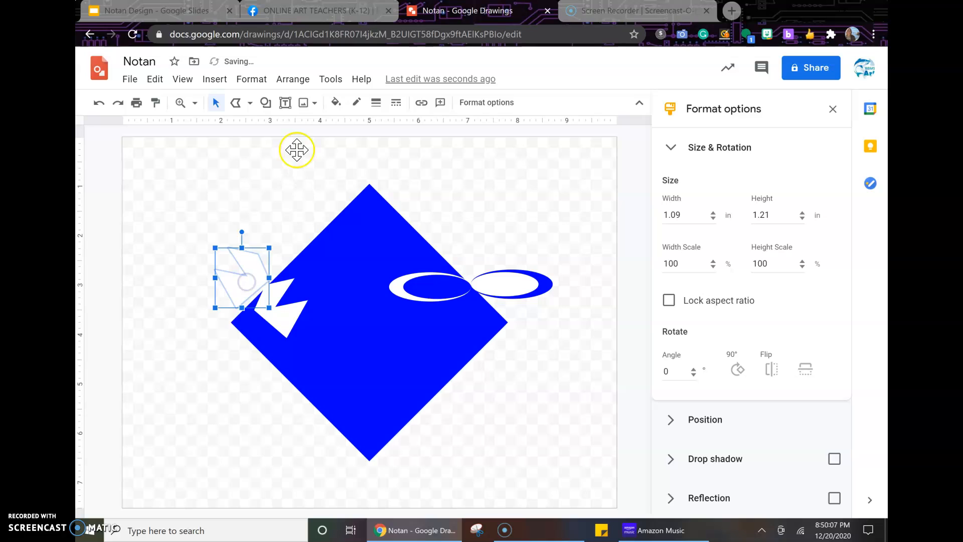
# Step: Fill the outer notched copy with the diamond's blue and nudge both notched shapes so they meet at the edge
pyautogui.click(336, 103)
pyautogui.click(446, 190)
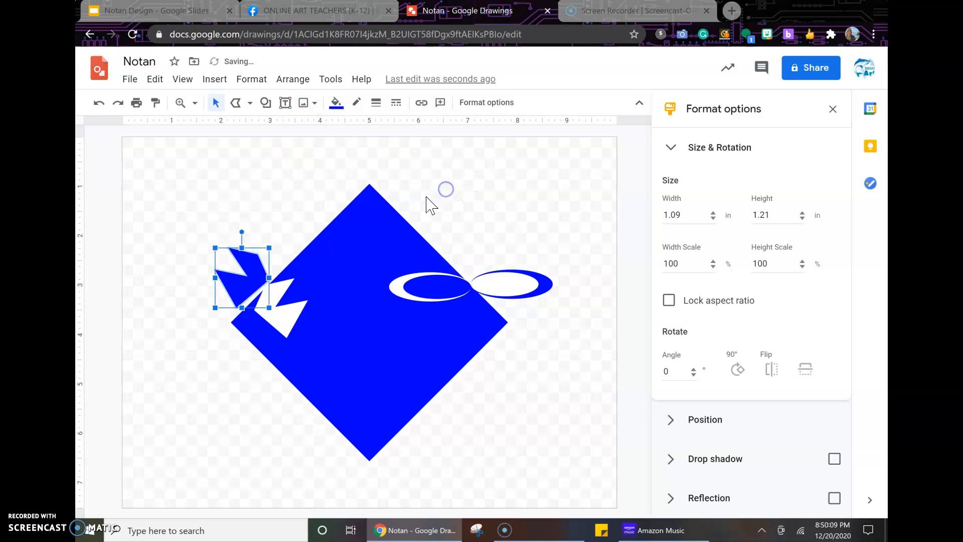
pyautogui.moveTo(247, 284); pyautogui.dragTo(244, 282)
pyautogui.click(278, 316)
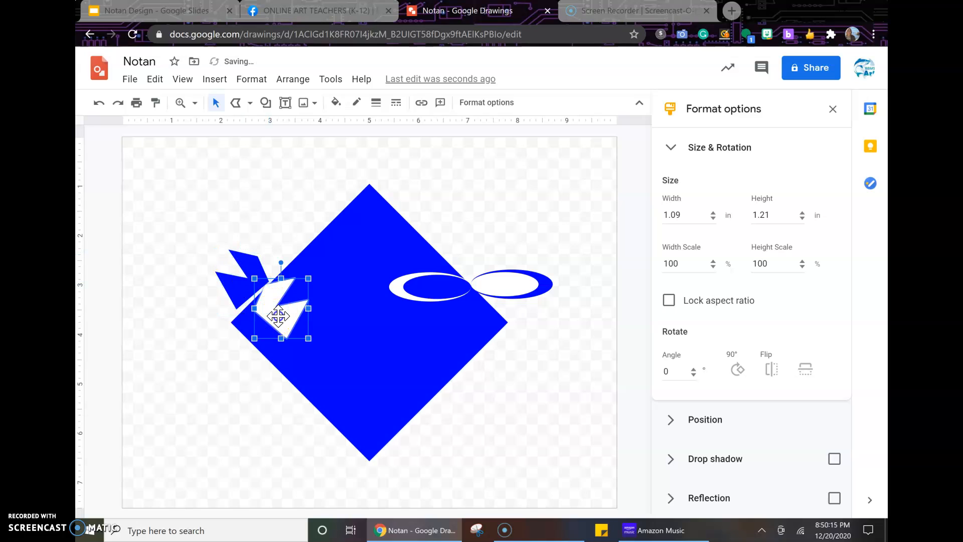
pyautogui.moveTo(282, 320); pyautogui.dragTo(283, 320)
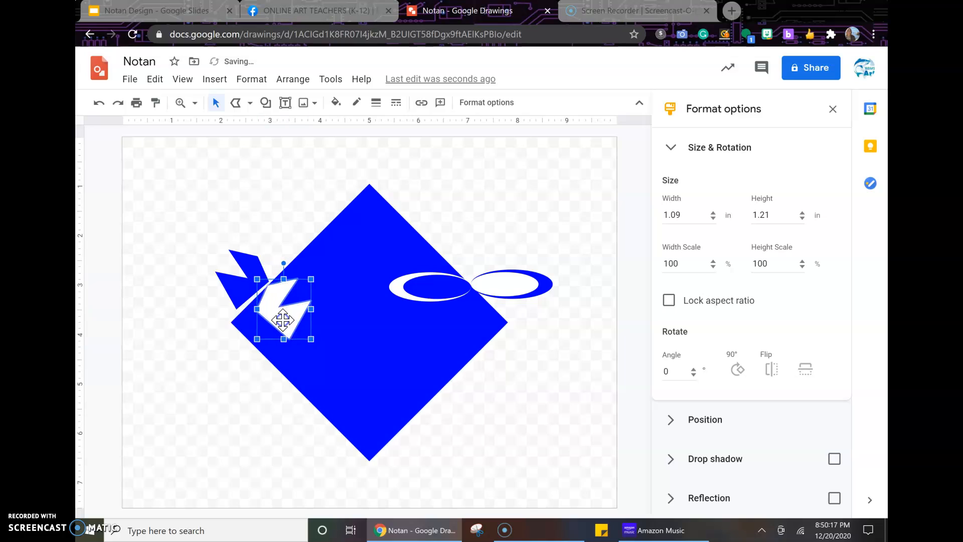
pyautogui.moveTo(249, 282); pyautogui.dragTo(247, 290)
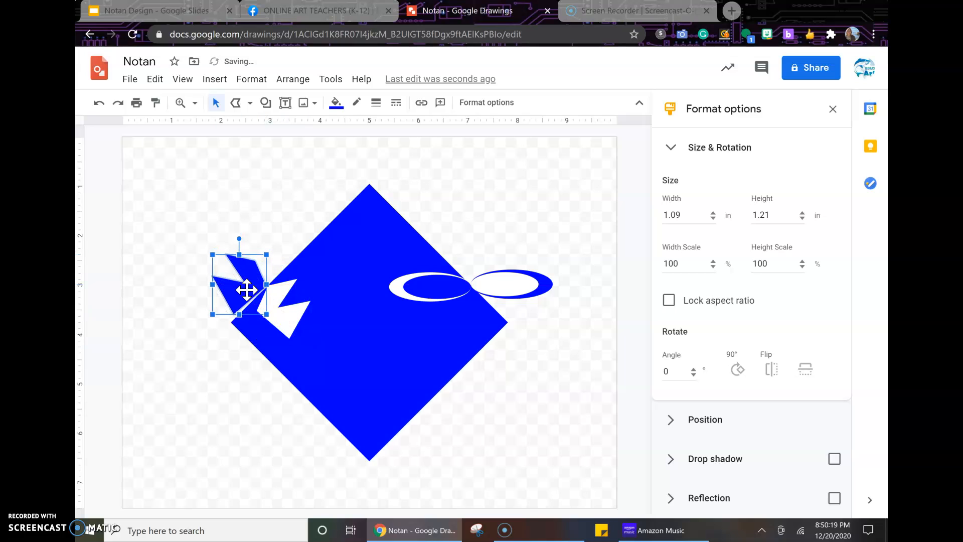
# Step: Rotate the blue notched copy to about 97° and position its corner against the white shape at the diamond's edge
pyautogui.moveTo(238, 239); pyautogui.dragTo(223, 265)
pyautogui.moveTo(260, 236); pyautogui.dragTo(241, 278)
pyautogui.click(221, 281)
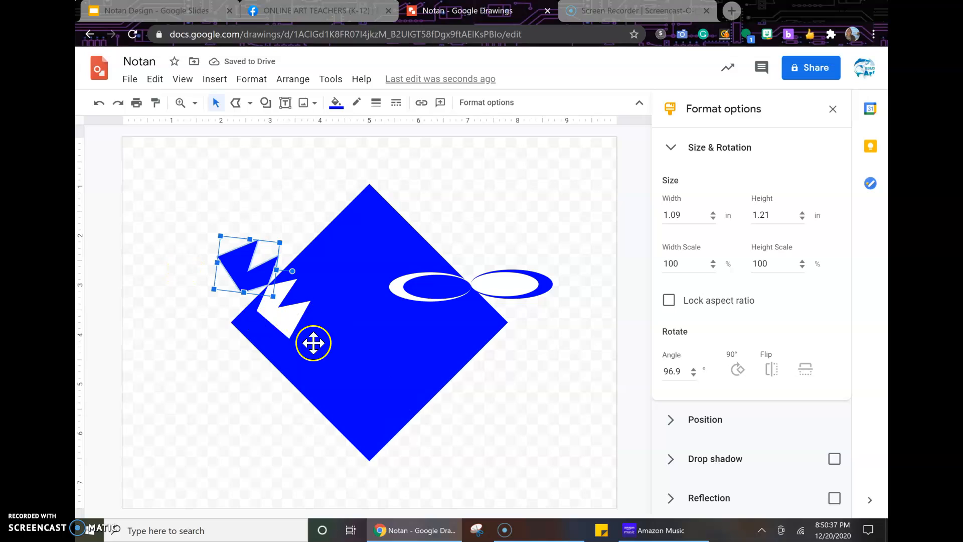
pyautogui.click(223, 376)
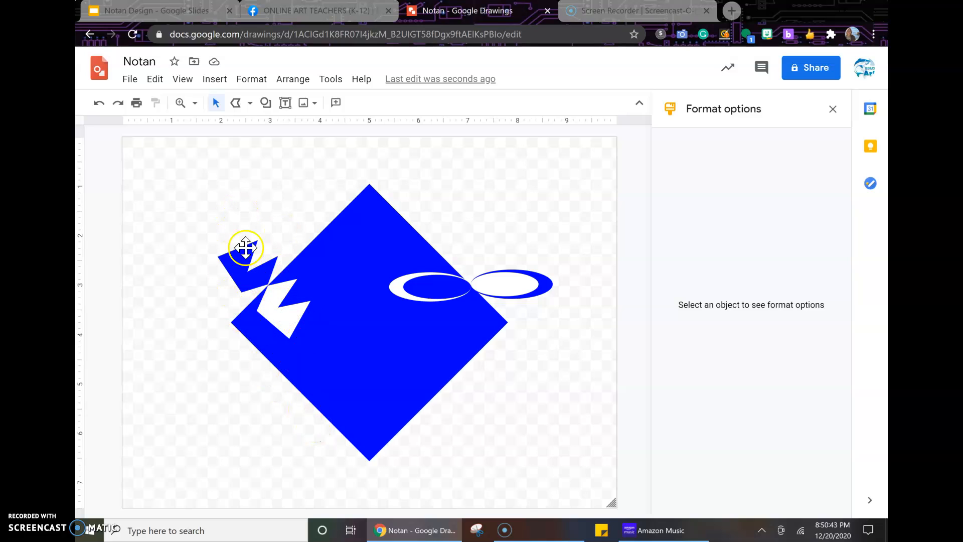
# Step: Draw a closed, wavy Curve shape about 1.3 by 1.48 in inside the lower half of the diamond
pyautogui.click(250, 104)
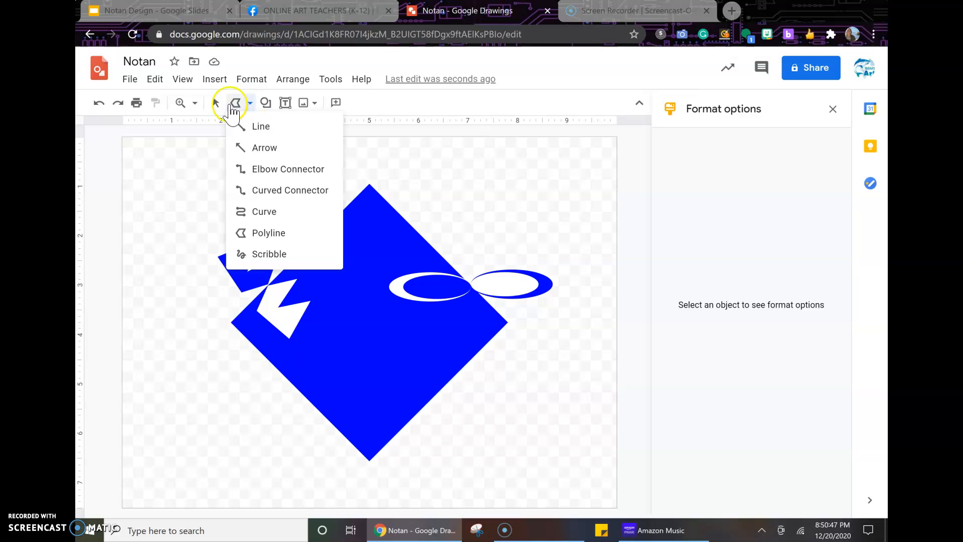
pyautogui.click(265, 215)
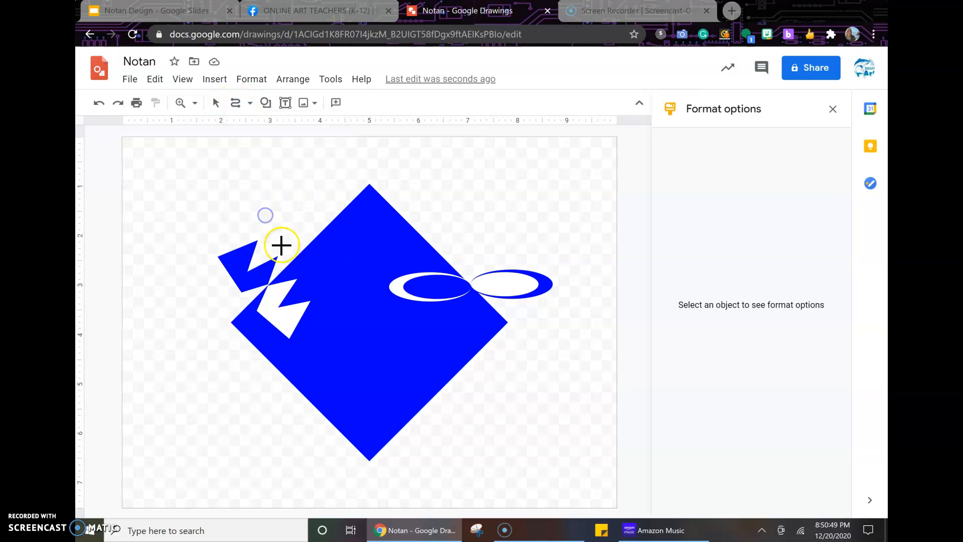
pyautogui.moveTo(320, 359); pyautogui.dragTo(349, 349)
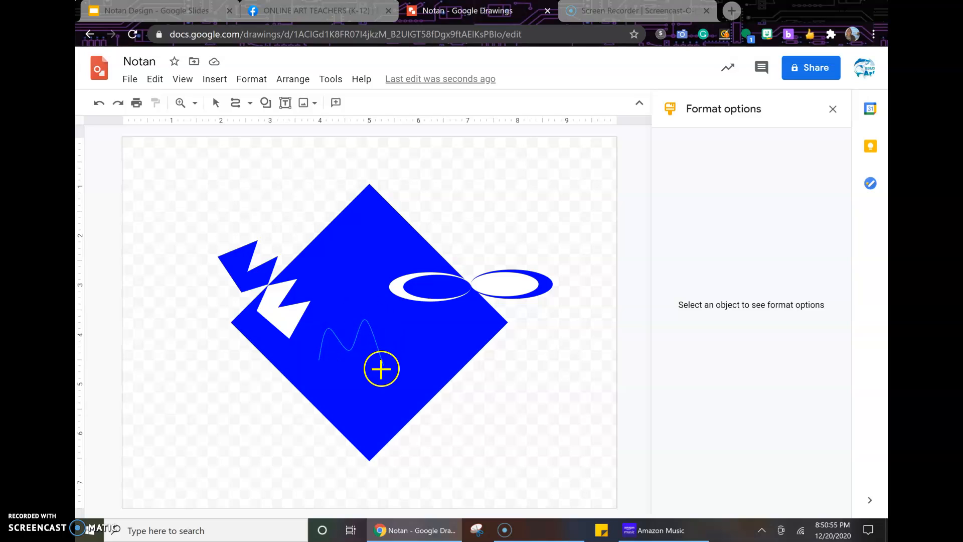
pyautogui.click(380, 370)
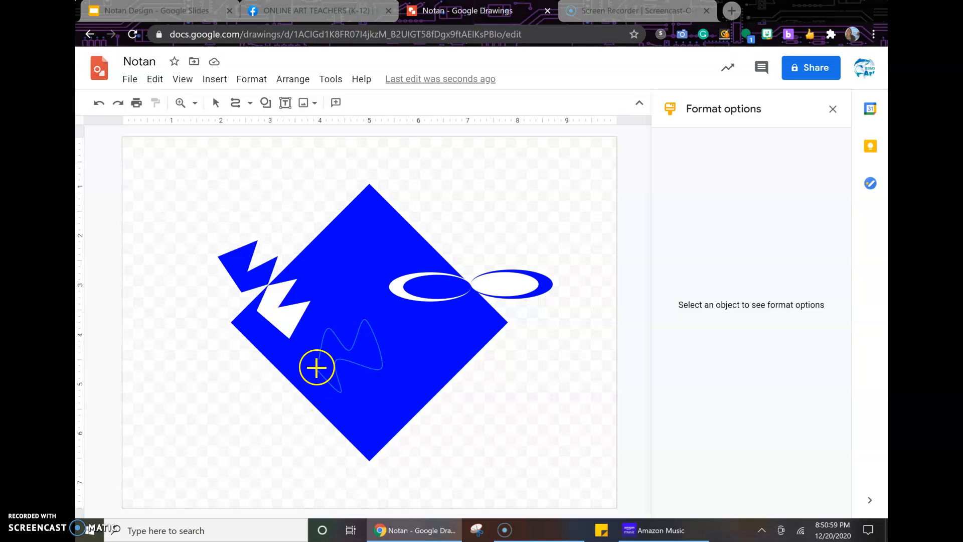
pyautogui.click(318, 362)
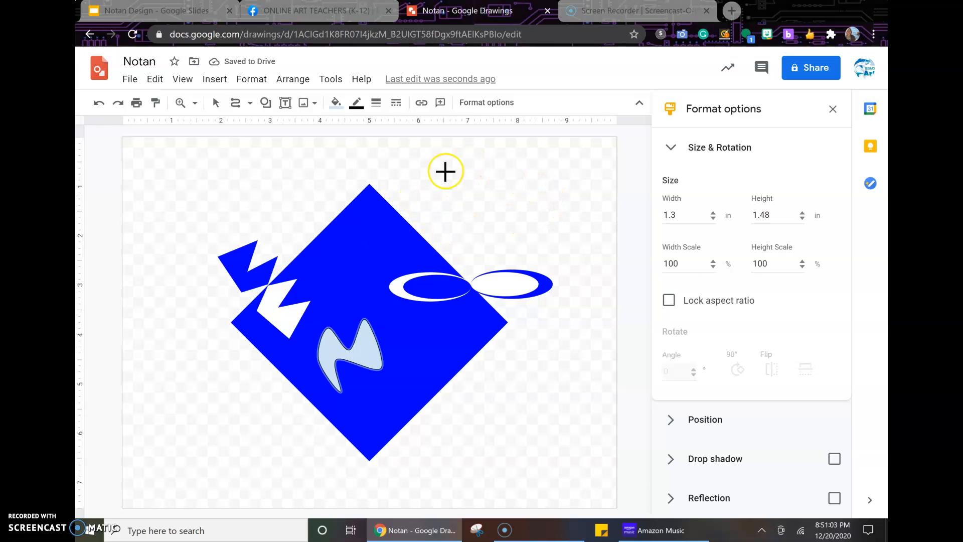
# Step: Make the wavy shape's outline transparent and move it against the diamond's lower-right edge
pyautogui.click(357, 107)
pyautogui.click(394, 129)
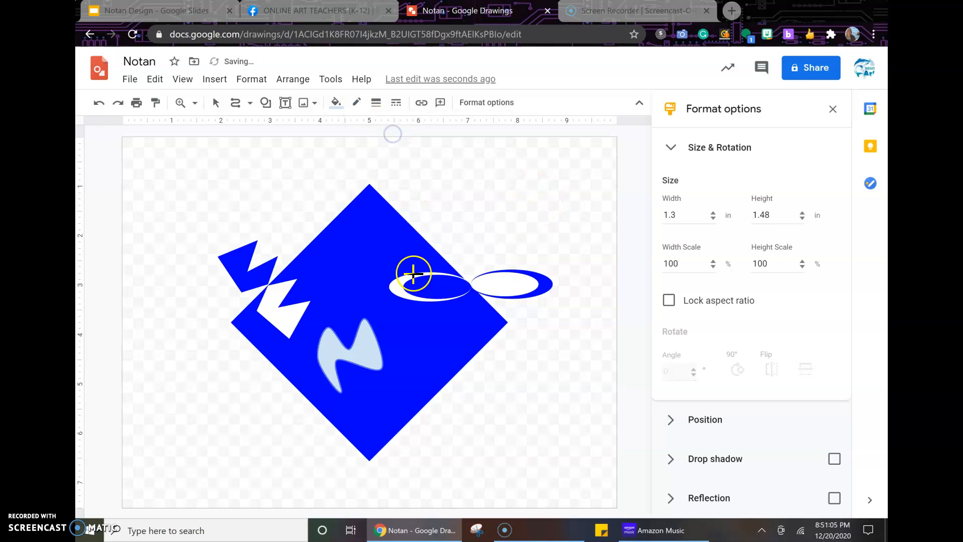
pyautogui.click(216, 103)
pyautogui.moveTo(338, 316); pyautogui.dragTo(402, 402)
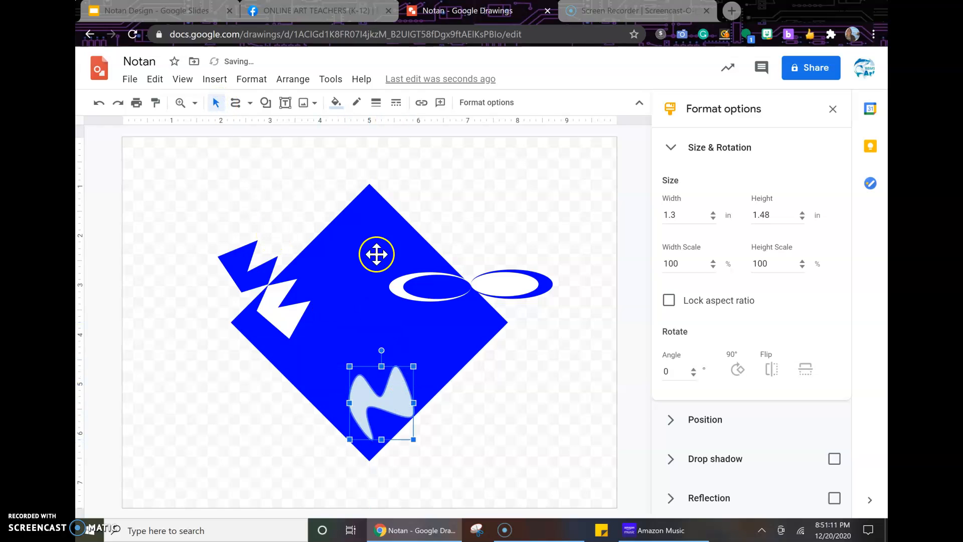
# Step: Fill the wavy shape white, then copy and paste it
pyautogui.click(342, 108)
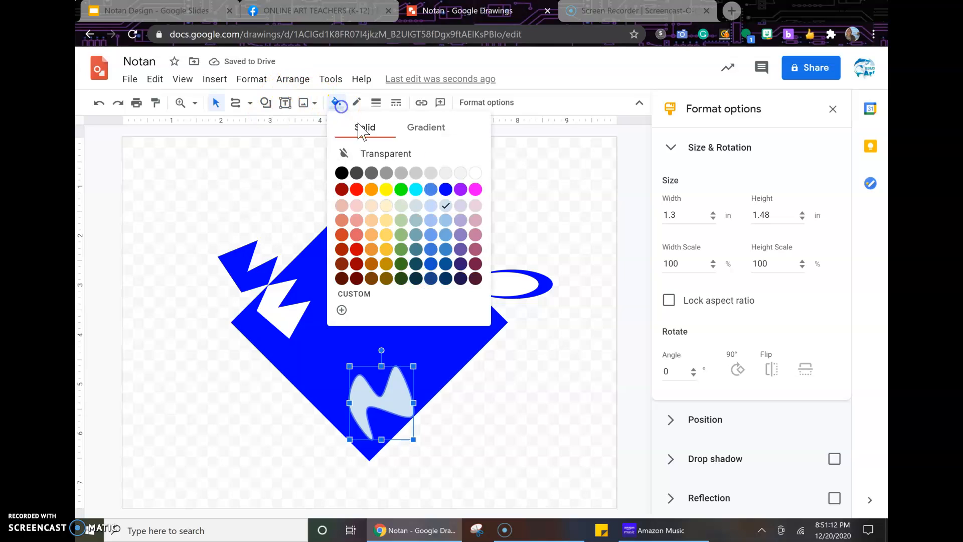
pyautogui.click(475, 173)
pyautogui.click(155, 79)
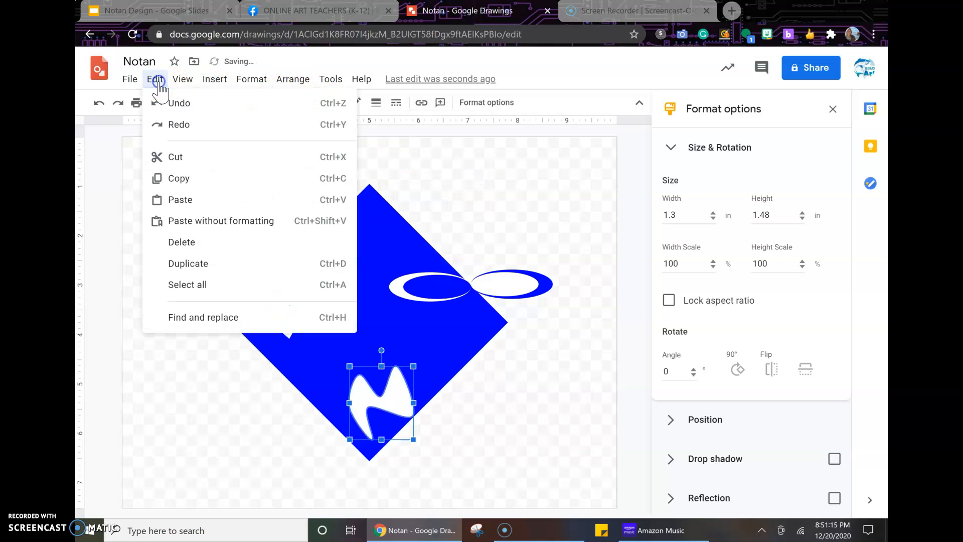
pyautogui.click(192, 177)
pyautogui.click(155, 79)
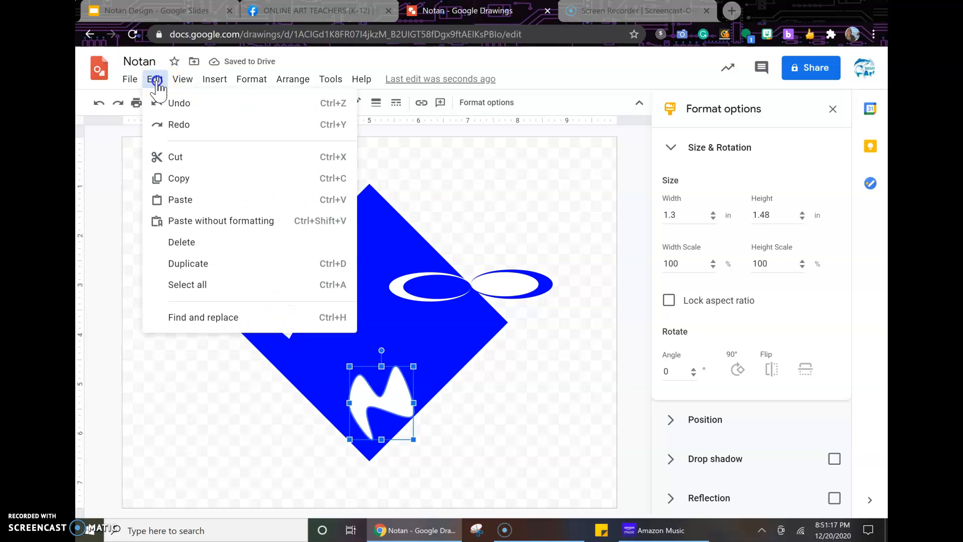
pyautogui.click(211, 206)
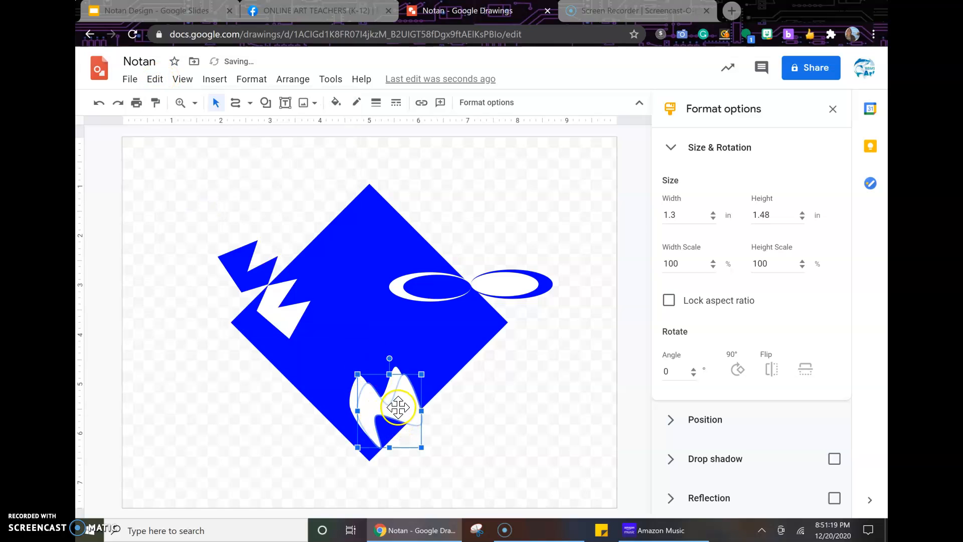
# Step: Flip the wavy copy vertically, rotate it to about 98°, and place it outside the lower-right edge touching the original
pyautogui.click(809, 374)
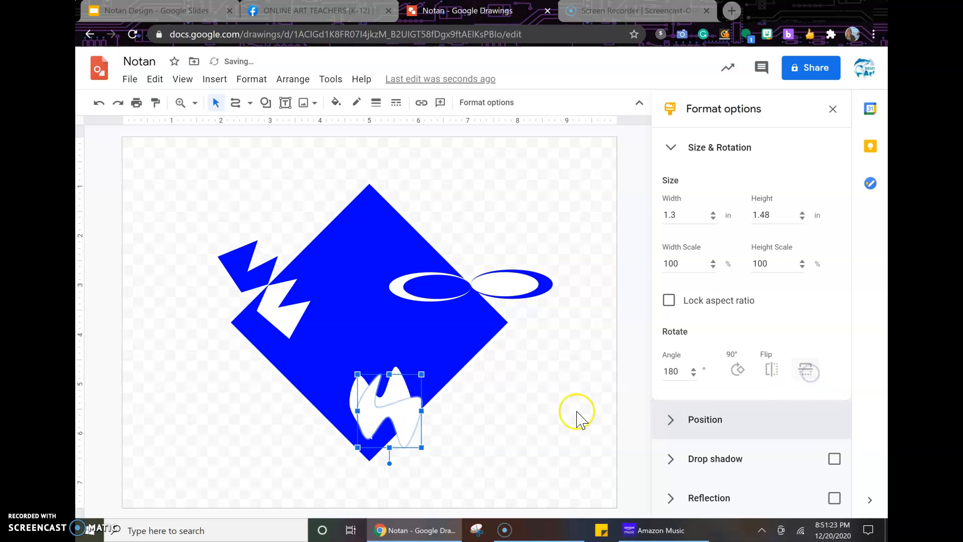
pyautogui.moveTo(399, 419); pyautogui.dragTo(438, 462)
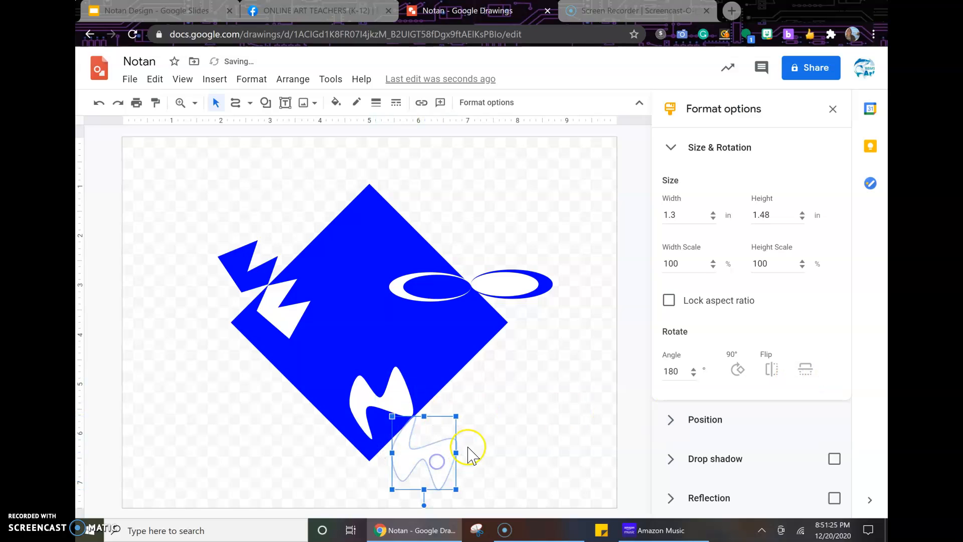
pyautogui.moveTo(424, 505); pyautogui.dragTo(486, 462)
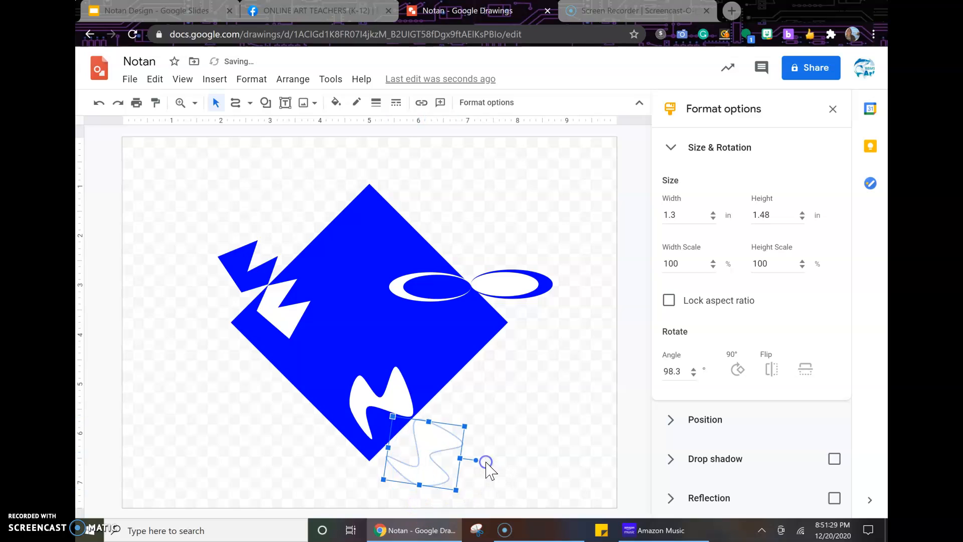
pyautogui.click(517, 454)
pyautogui.click(421, 456)
pyautogui.moveTo(432, 447); pyautogui.dragTo(427, 443)
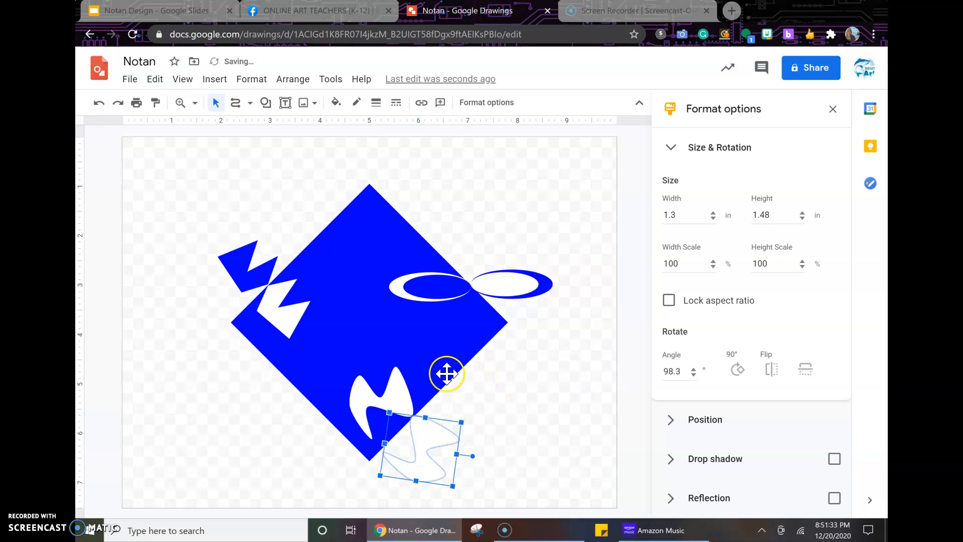
# Step: Fill the outer wavy copy blue and paste another copy of the white wavy shape
pyautogui.click(336, 102)
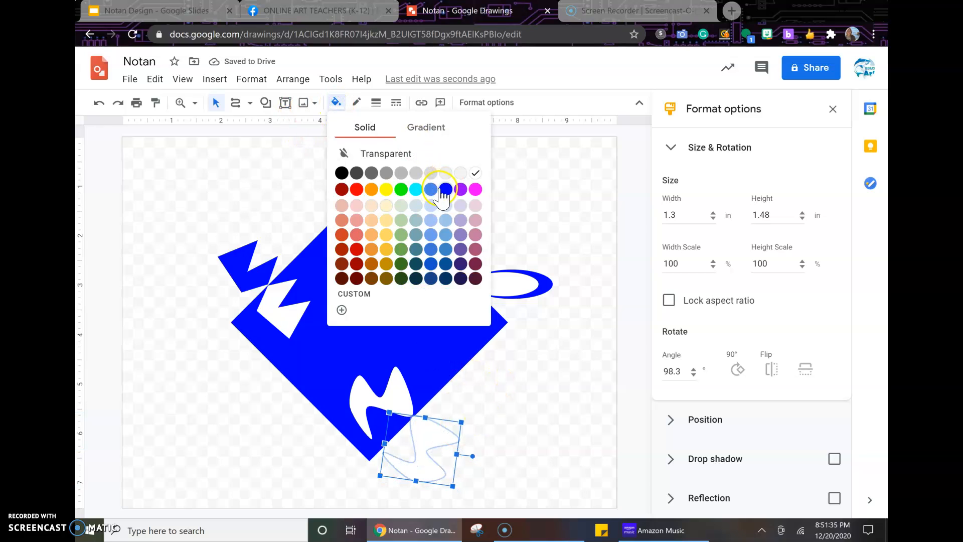
pyautogui.click(446, 190)
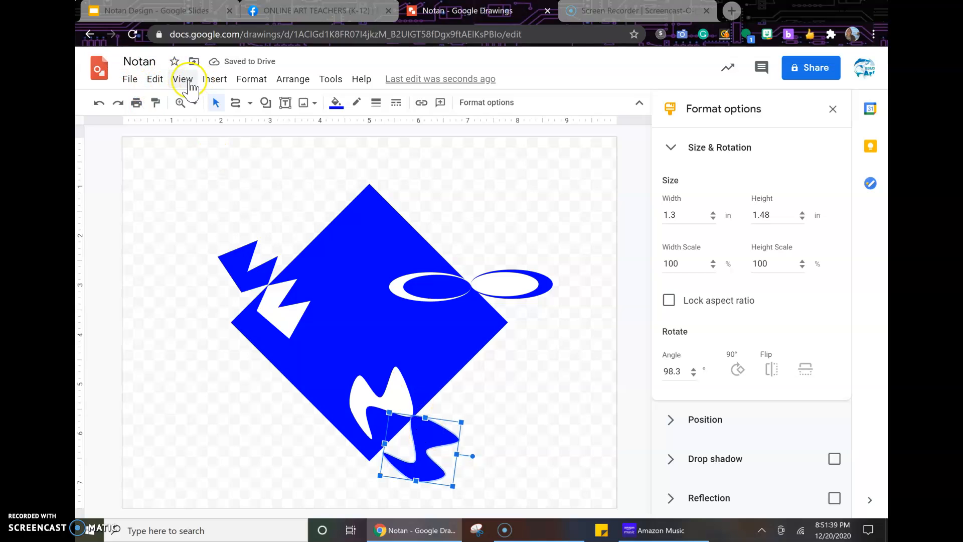
pyautogui.click(155, 78)
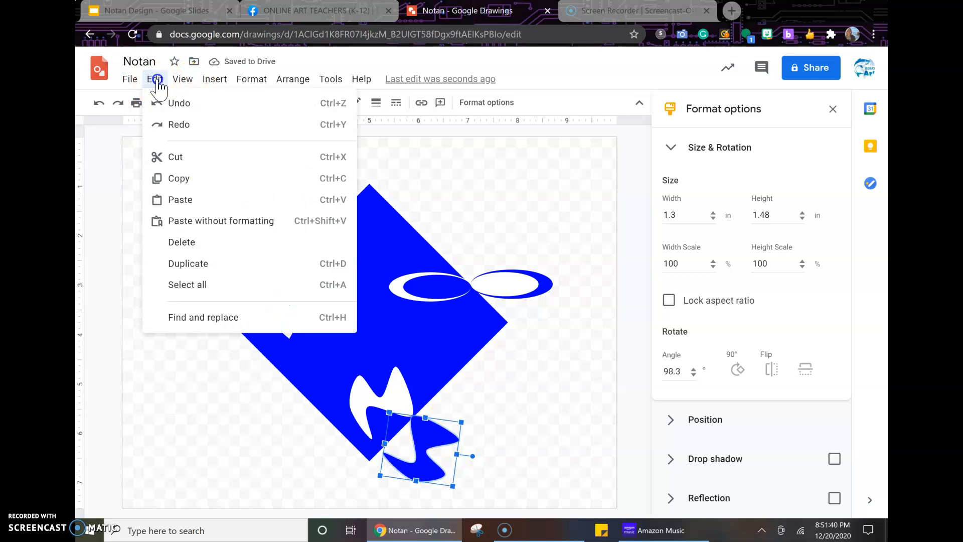
pyautogui.click(187, 200)
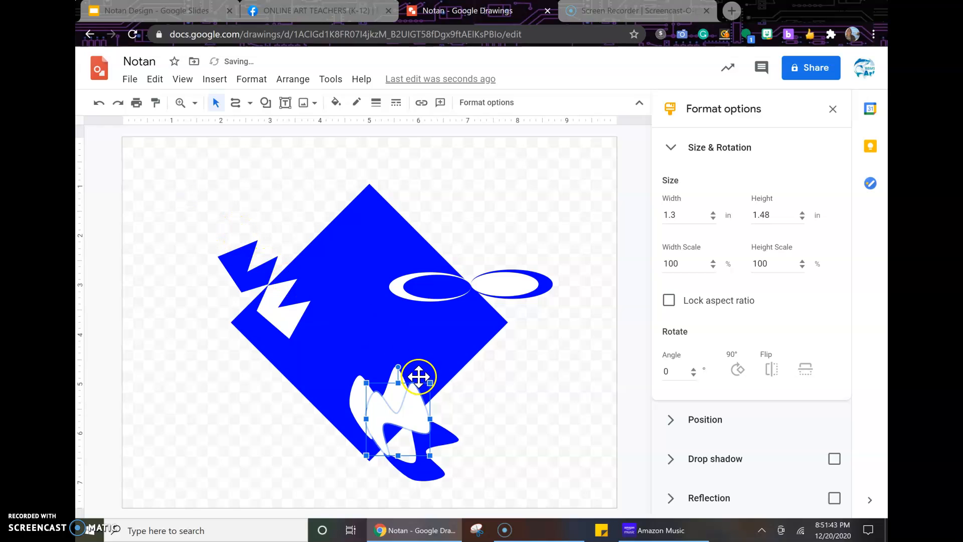
# Step: Shrink the pasted wavy copy to about 1.24 by 1.1 in, fit it inside the white wavy shape, and fill it blue
pyautogui.moveTo(421, 390); pyautogui.dragTo(401, 403)
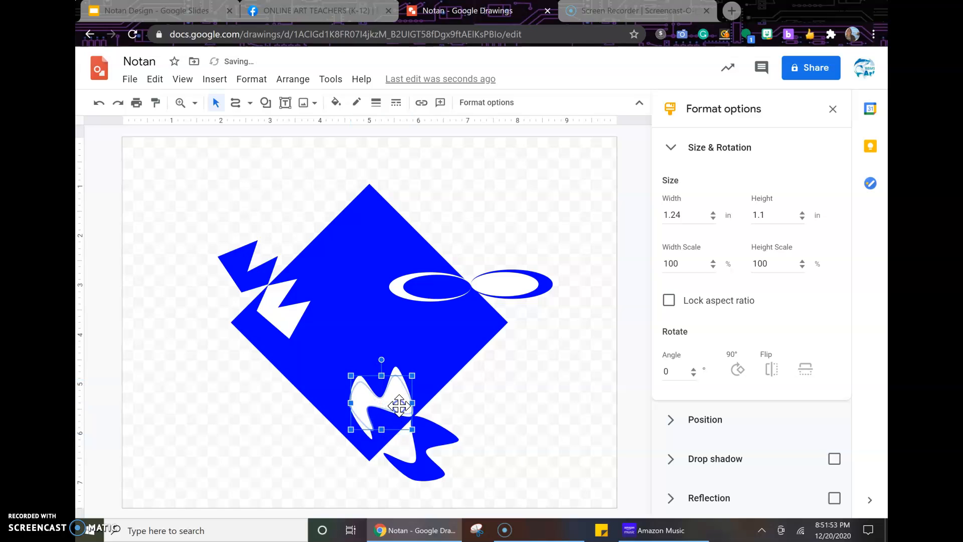
pyautogui.click(347, 108)
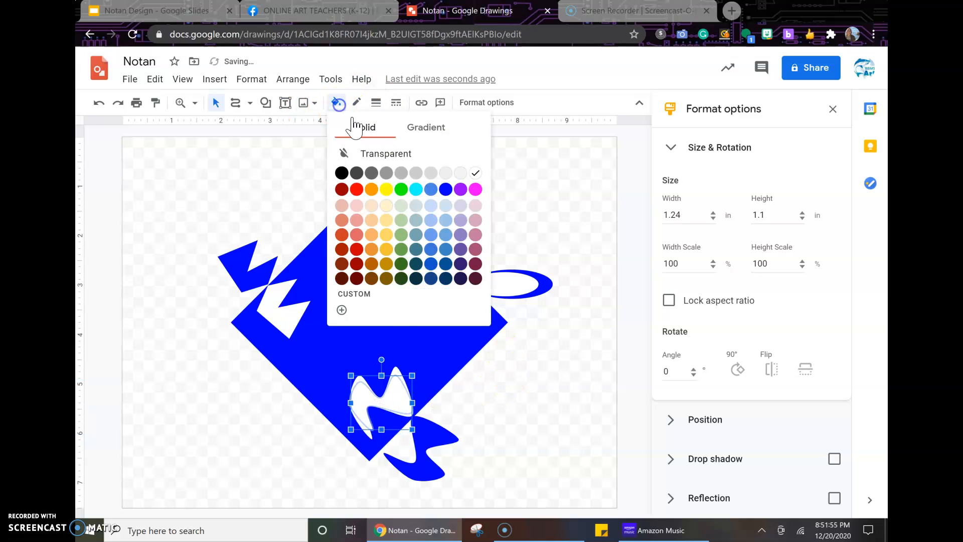
pyautogui.click(450, 192)
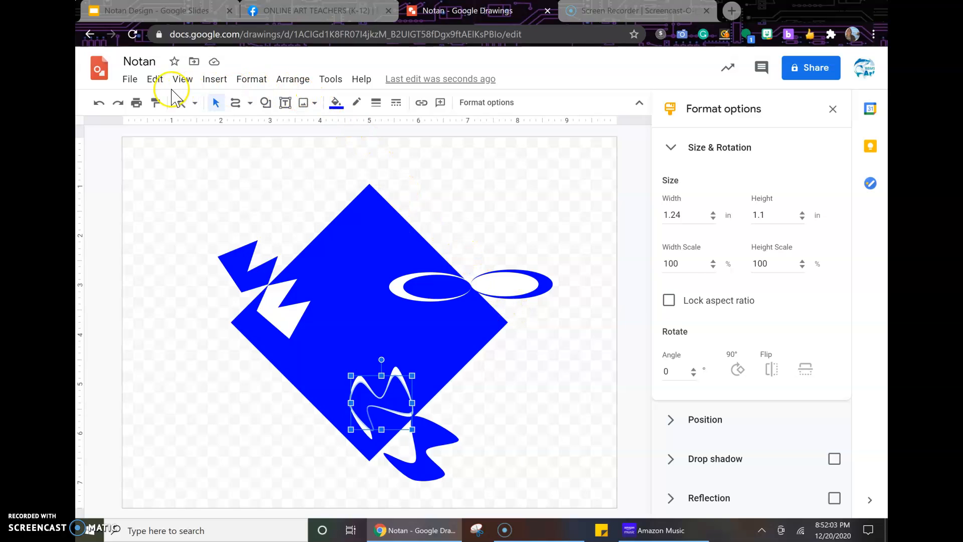
# Step: Copy and paste the small blue wavy shape, flip the new copy vertically, and fill it white
pyautogui.moveTo(396, 395); pyautogui.dragTo(404, 403)
pyautogui.click(805, 369)
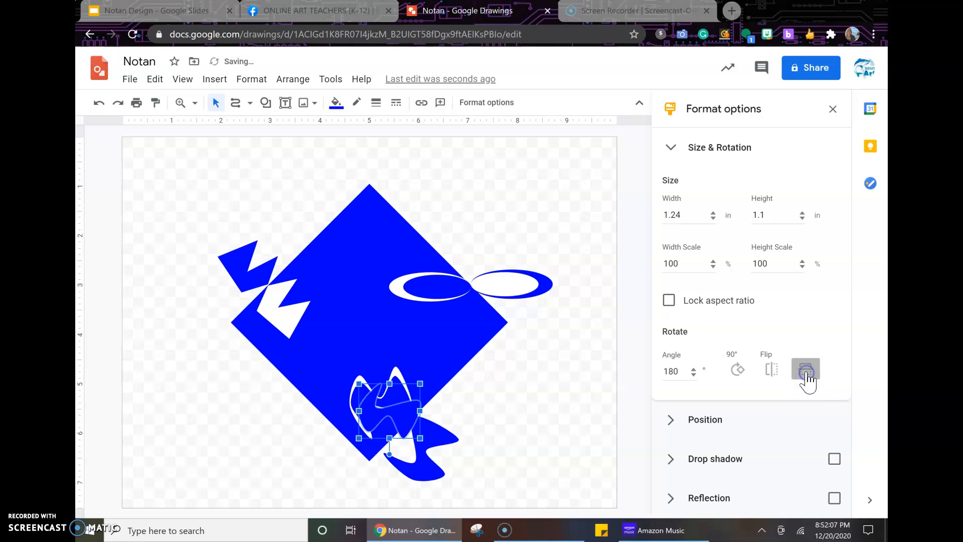
pyautogui.click(336, 102)
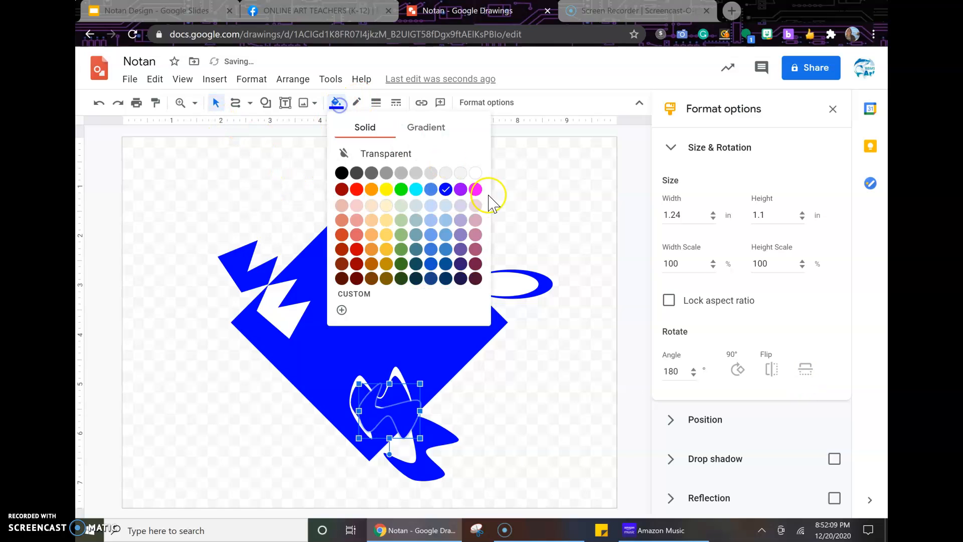
pyautogui.click(477, 172)
# Step: Move the small white wavy copy onto the outer blue wavy shape, rotate it to about 93°, and fit it inside
pyautogui.moveTo(408, 419); pyautogui.dragTo(449, 441)
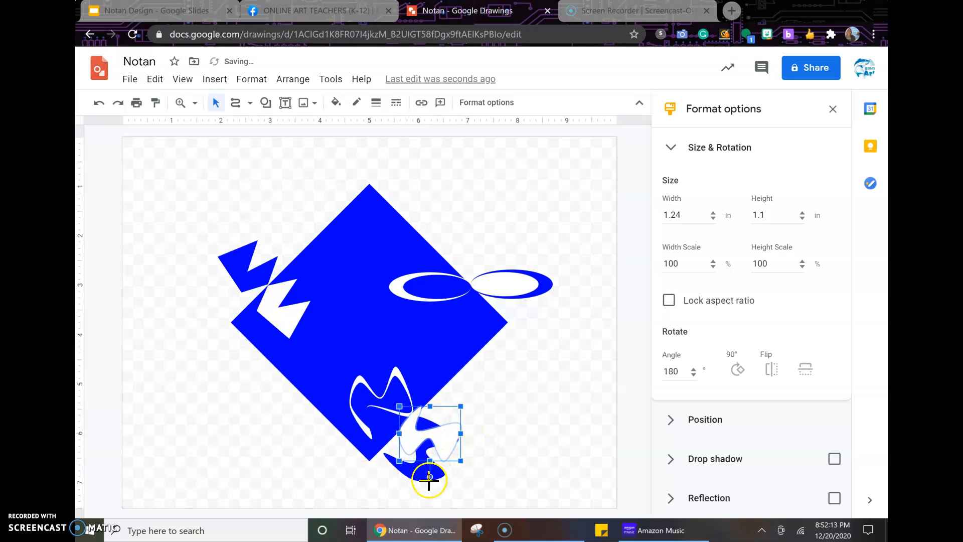
pyautogui.moveTo(430, 477); pyautogui.dragTo(465, 453)
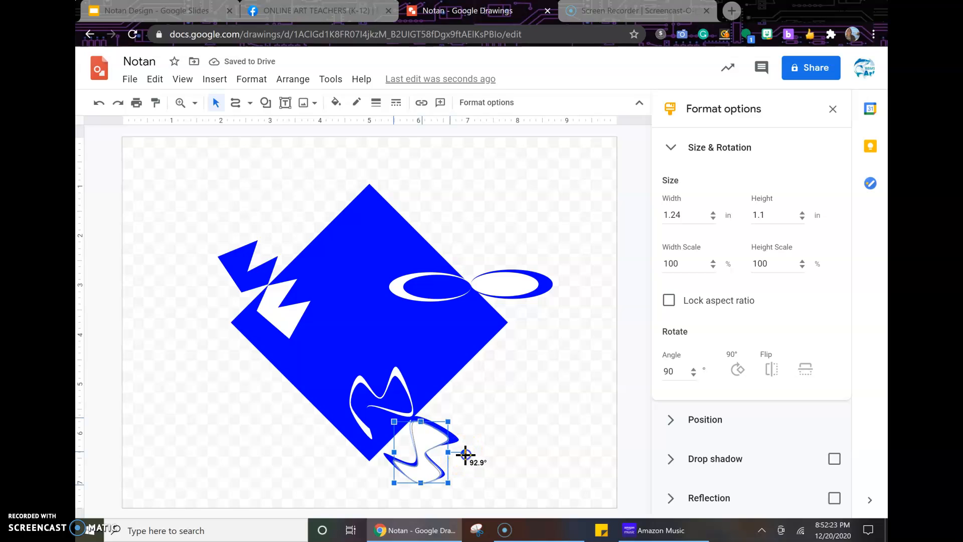
pyautogui.click(427, 459)
pyautogui.moveTo(466, 460); pyautogui.dragTo(425, 461)
pyautogui.click(495, 447)
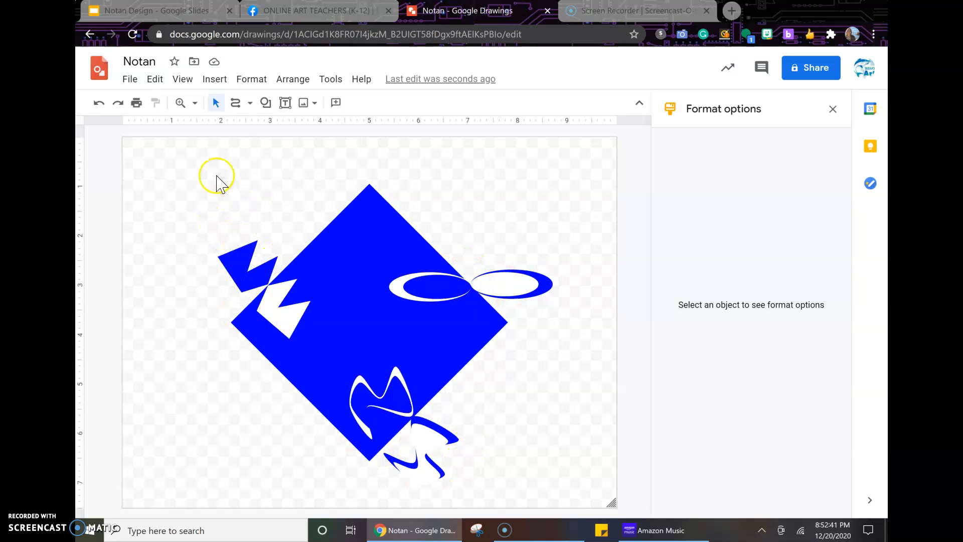
# Step: Draw a winding Scribble line about 2.53 by 2.69 in from the diamond's upper-left edge down through its interior
pyautogui.click(247, 104)
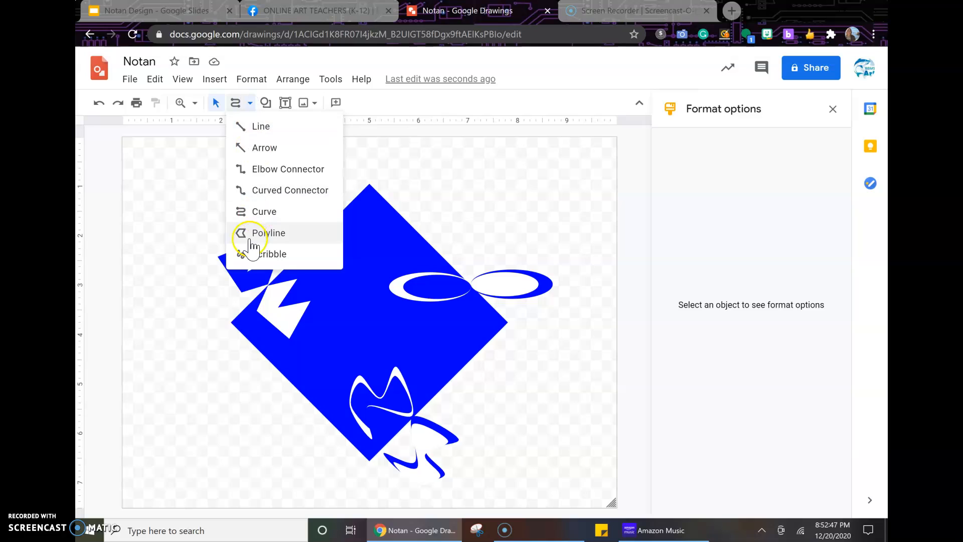
pyautogui.click(282, 254)
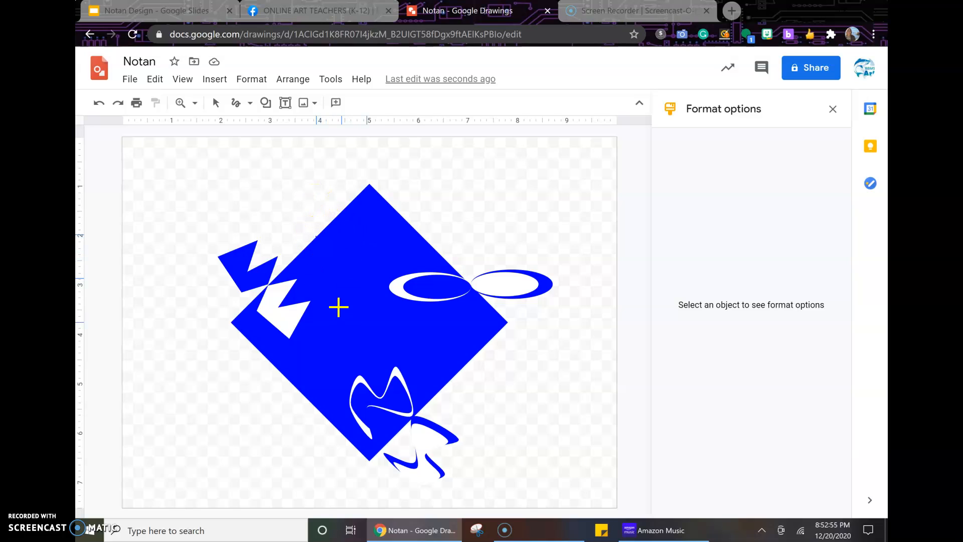
pyautogui.moveTo(414, 341)
pyautogui.mouseDown()
pyautogui.moveTo(415, 359)
pyautogui.moveTo(464, 348)
pyautogui.mouseUp()
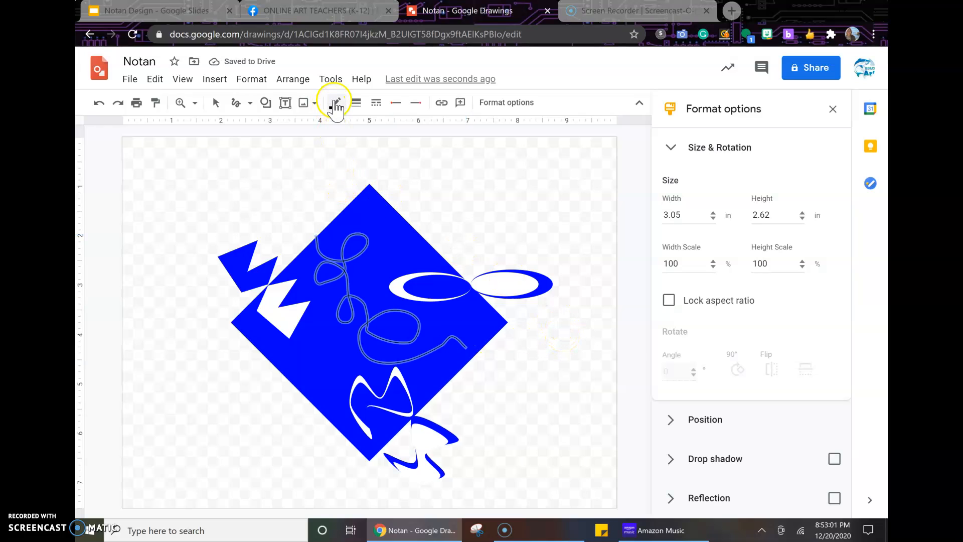
pyautogui.click(100, 103)
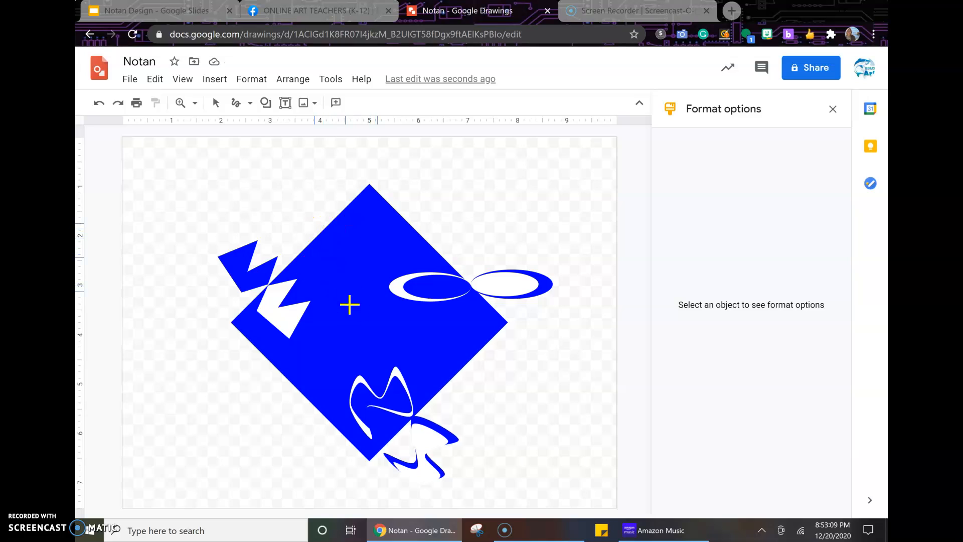
pyautogui.moveTo(437, 335); pyautogui.dragTo(439, 334)
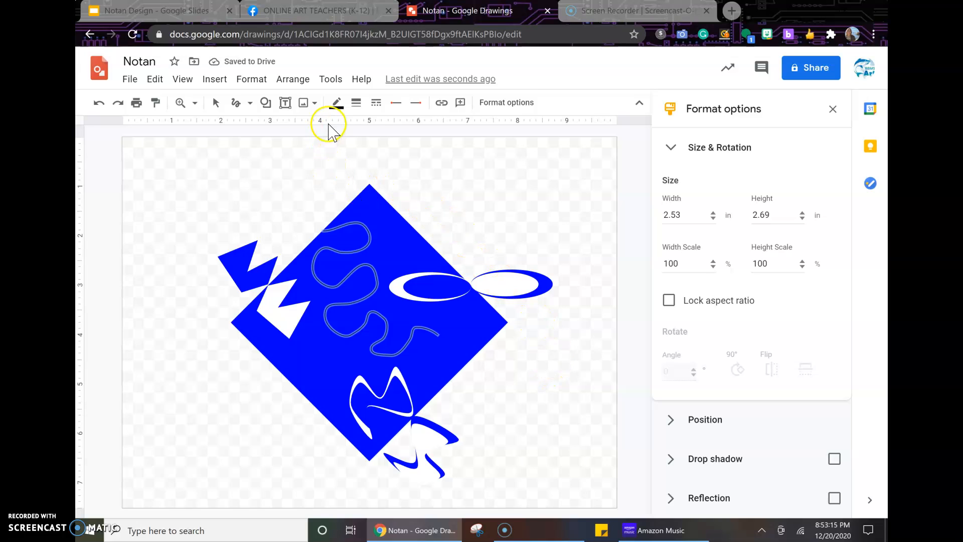
# Step: Set the scribbled line's color to white and its weight to 12px
pyautogui.click(338, 104)
pyautogui.click(476, 150)
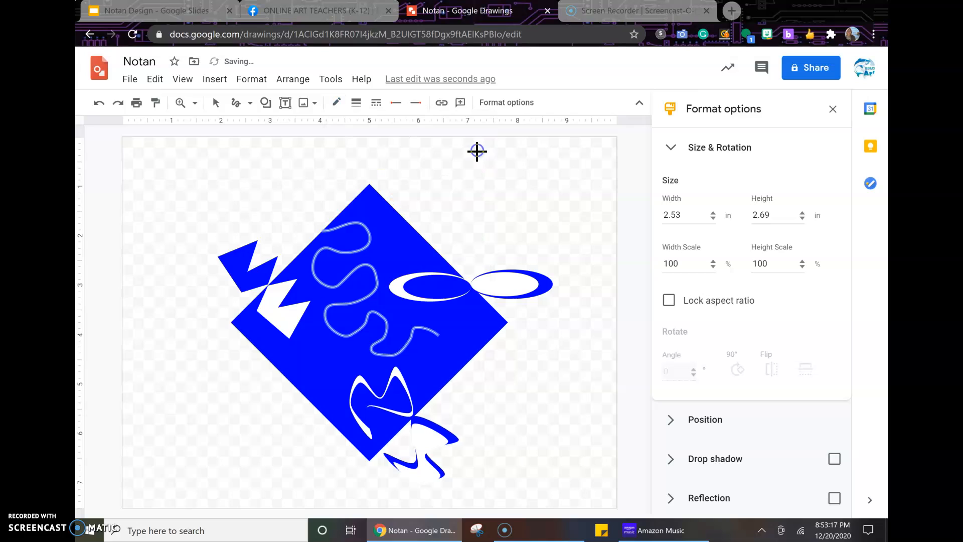
pyautogui.click(357, 103)
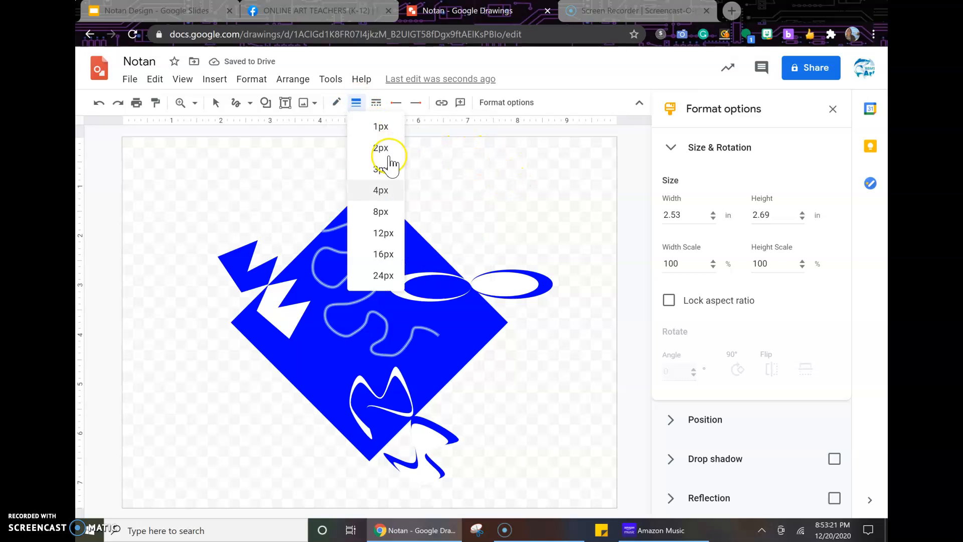
pyautogui.click(384, 233)
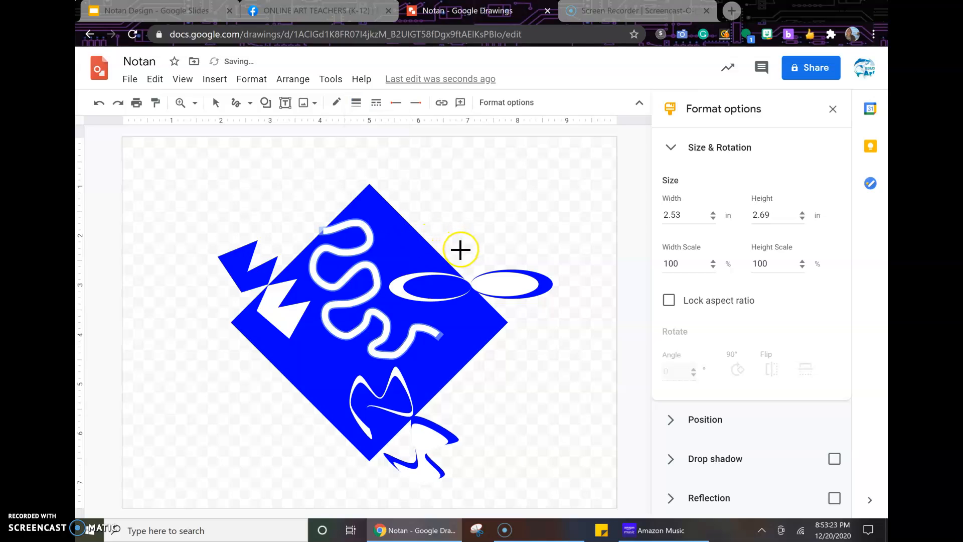
# Step: Nudge the white squiggle slightly upward so its start meets the diamond's upper-left edge
pyautogui.click(215, 102)
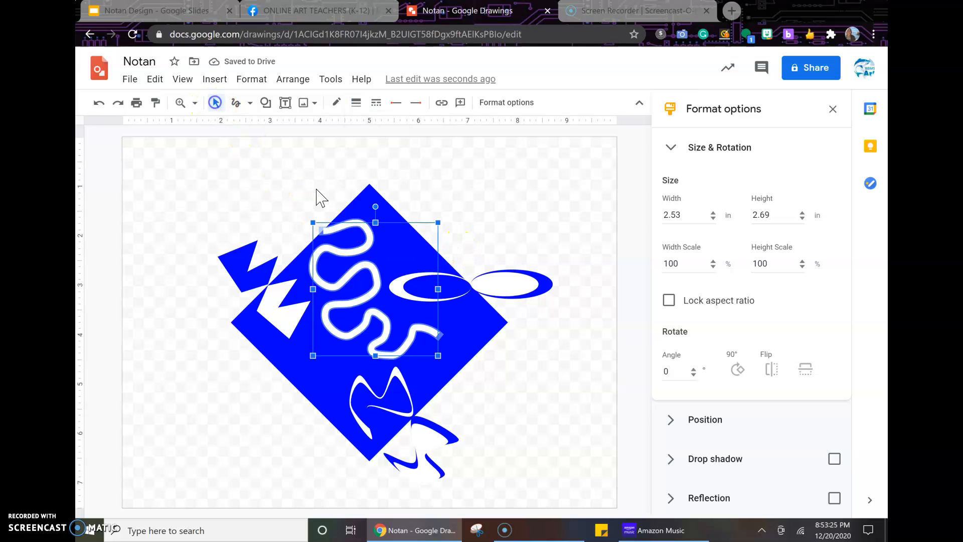
pyautogui.moveTo(353, 230); pyautogui.dragTo(353, 225)
pyautogui.click(360, 231)
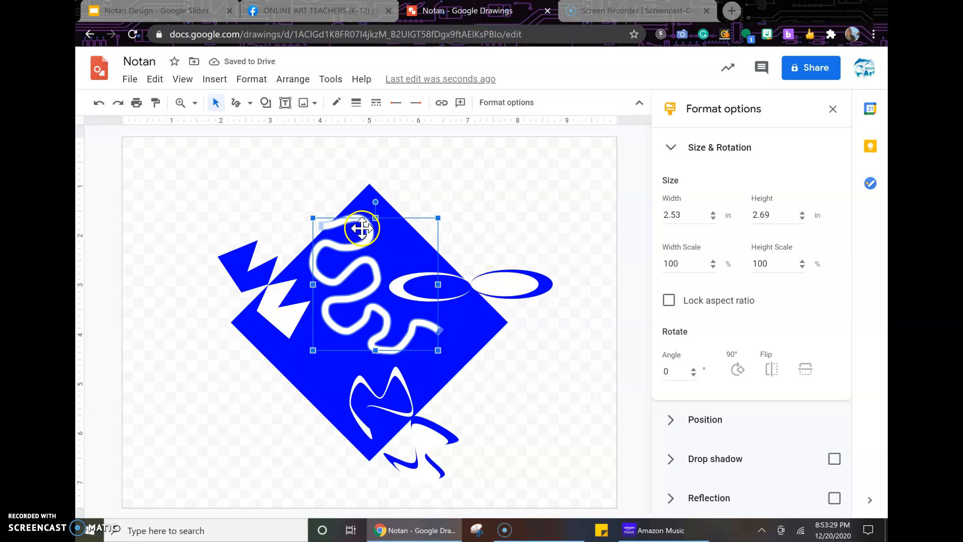
# Step: Duplicate the white squiggle, flip the copy vertically, and place it outside the diamond's upper-left edge, rotated to about 216°
pyautogui.hotkey('ctrl', 'd')
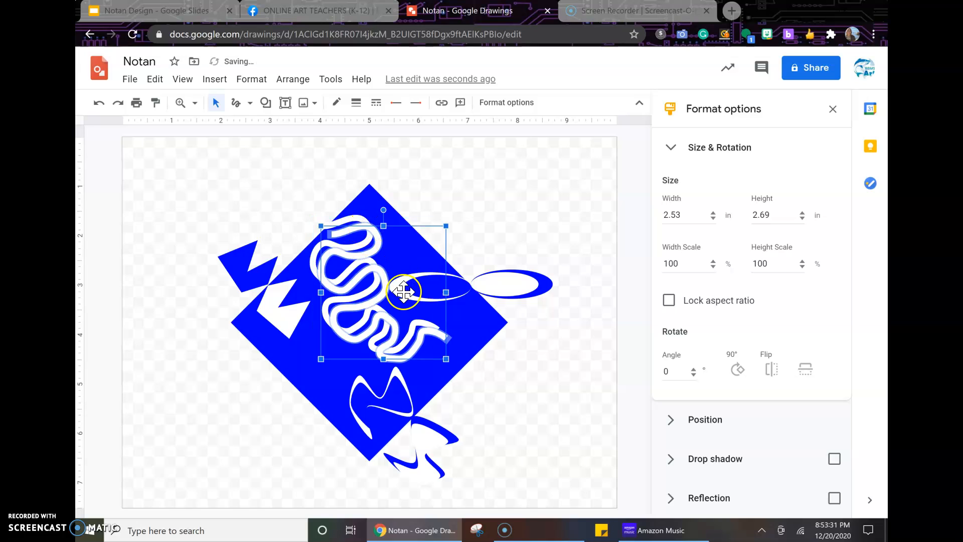
pyautogui.click(804, 369)
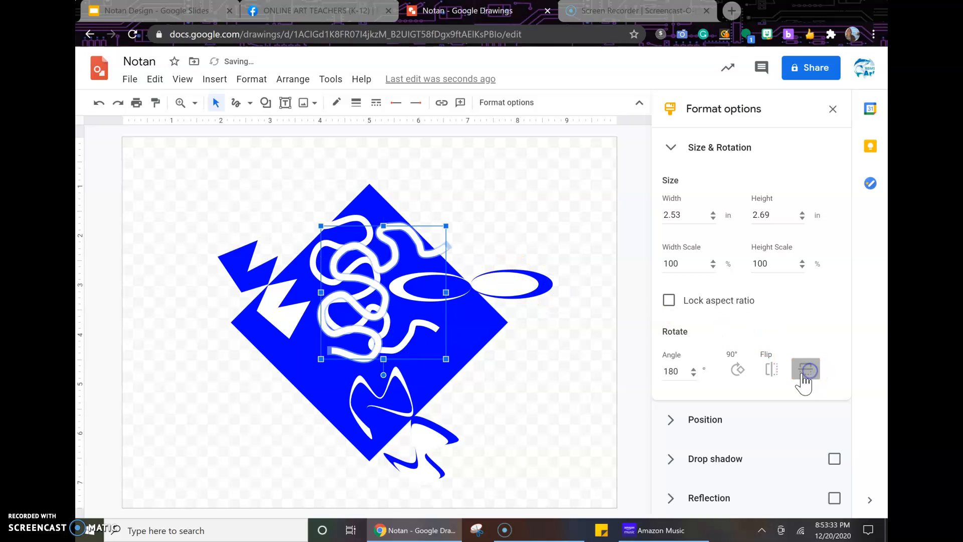
pyautogui.moveTo(386, 263)
pyautogui.mouseDown()
pyautogui.moveTo(277, 216)
pyautogui.moveTo(254, 194)
pyautogui.mouseUp()
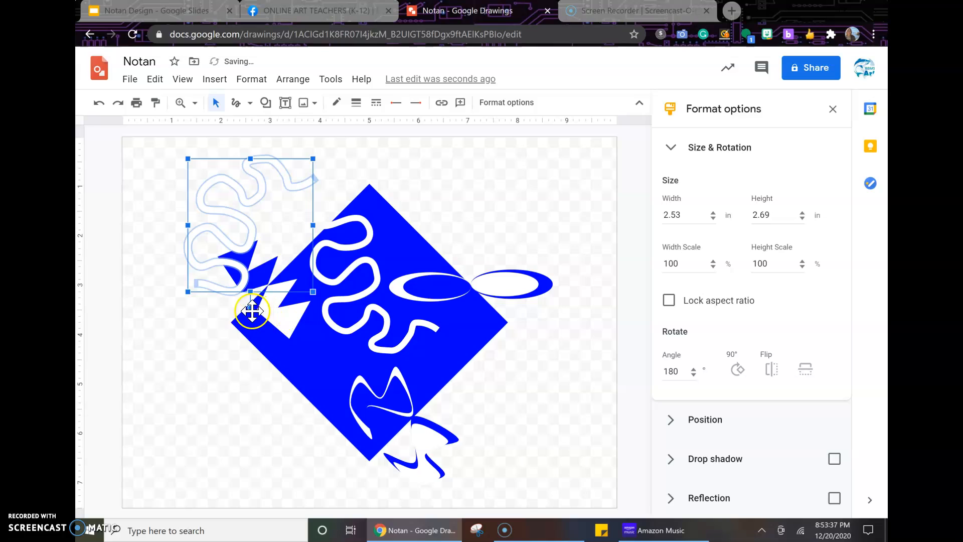
pyautogui.moveTo(249, 309); pyautogui.dragTo(202, 291)
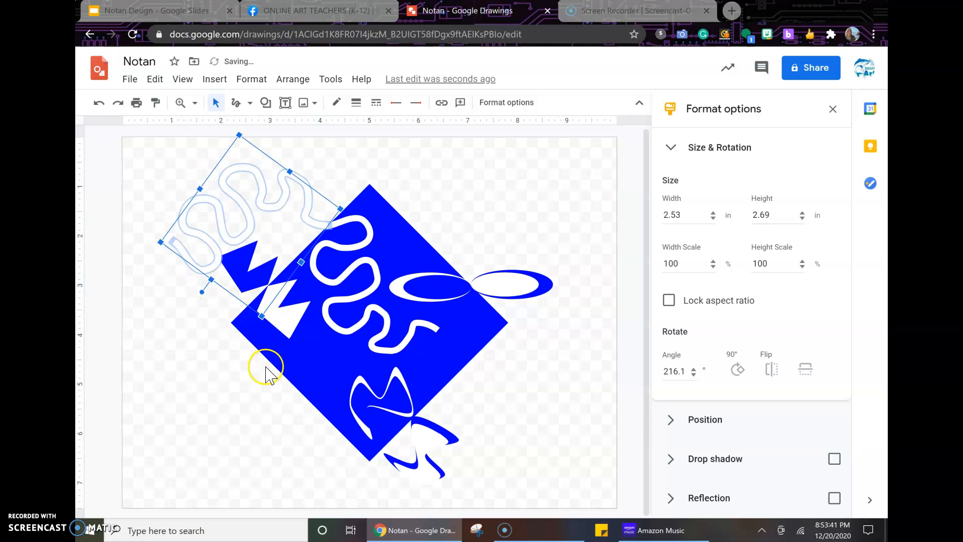
# Step: Change the outer squiggle's line color to blue
pyautogui.click(208, 206)
pyautogui.click(209, 208)
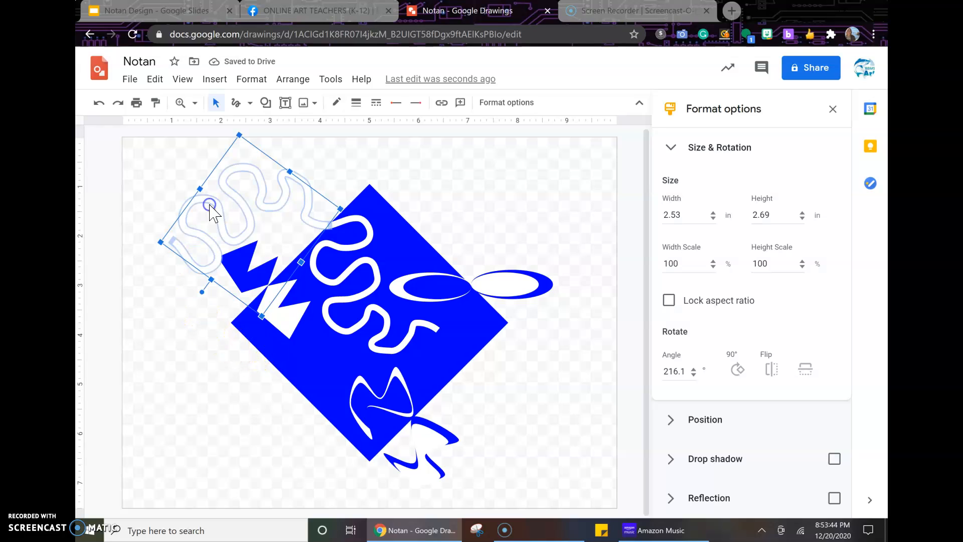
pyautogui.click(337, 104)
pyautogui.click(443, 166)
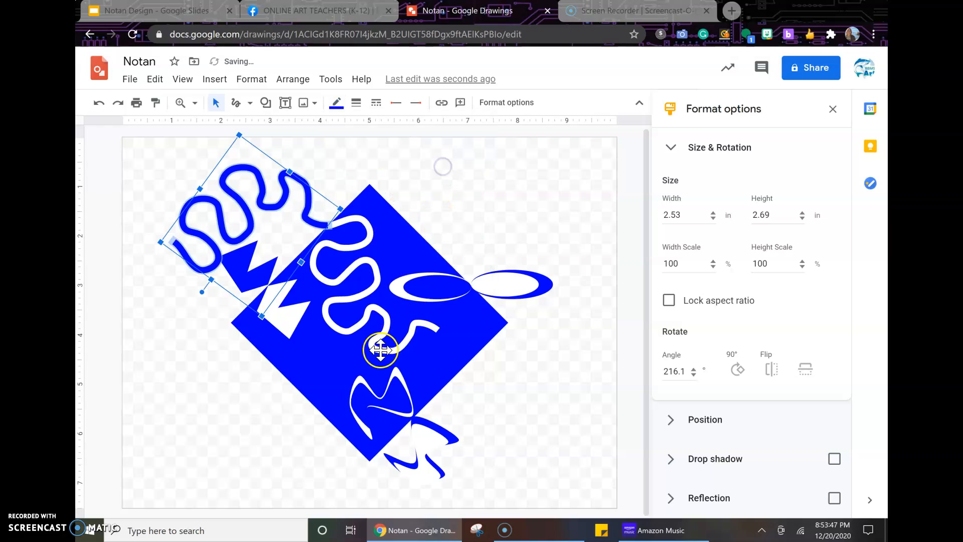
# Step: Try rotating the blue squiggle to 225° with its end against the start of the white squiggle
pyautogui.moveTo(197, 293); pyautogui.dragTo(188, 290)
pyautogui.moveTo(281, 189); pyautogui.dragTo(285, 187)
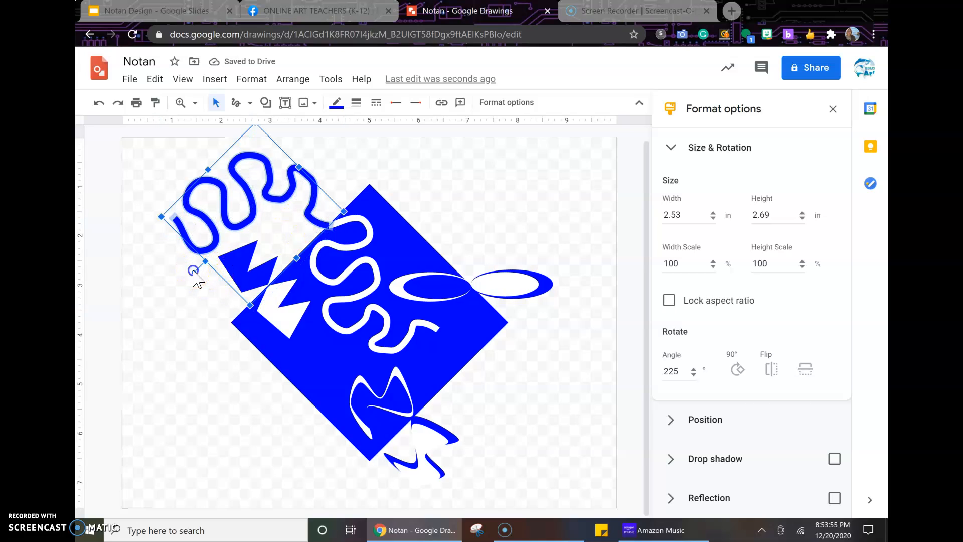
pyautogui.click(195, 274)
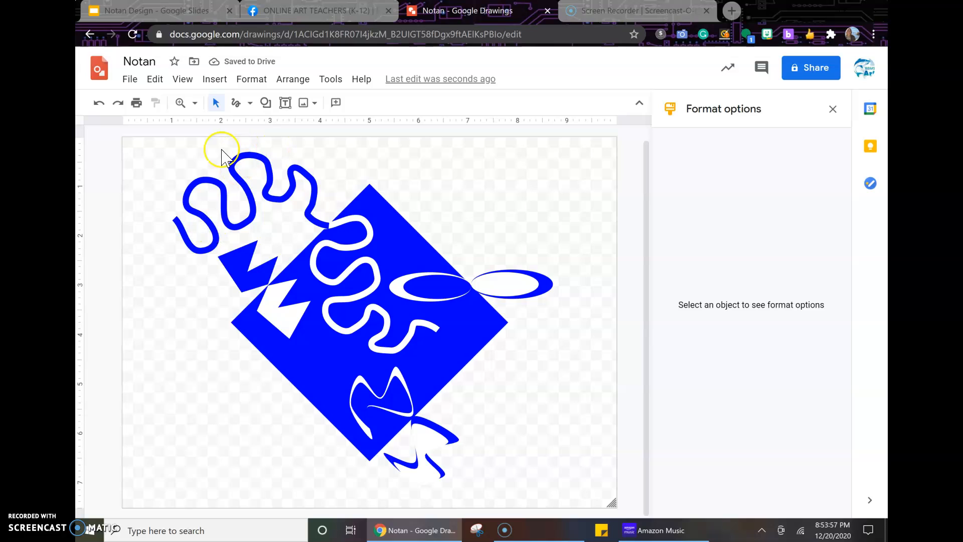
# Step: Rotate the blue squiggle to about 82° and position its end against the white squiggle's start on the diamond's edge
pyautogui.click(213, 224)
pyautogui.click(197, 271)
pyautogui.moveTo(193, 274)
pyautogui.mouseDown()
pyautogui.moveTo(206, 156)
pyautogui.moveTo(329, 189)
pyautogui.moveTo(314, 175)
pyautogui.mouseUp()
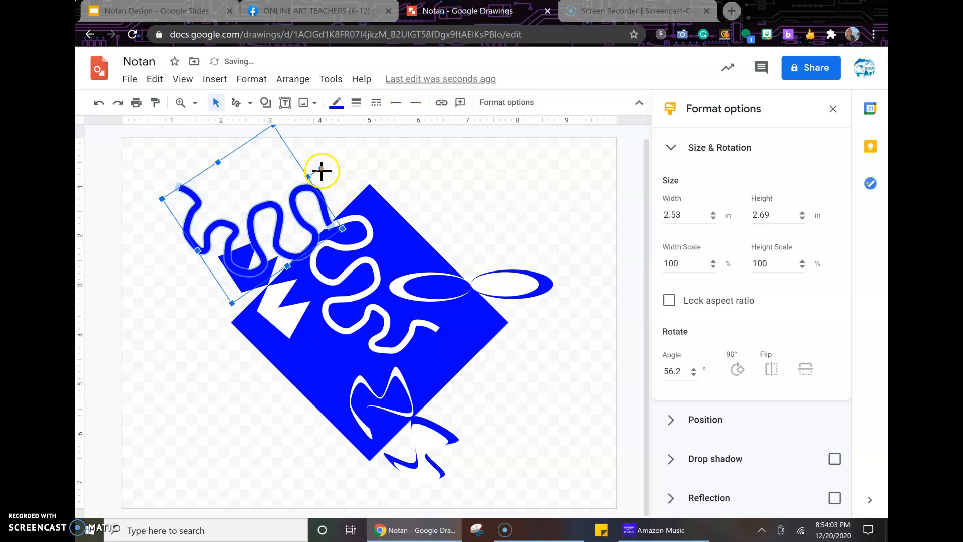
pyautogui.moveTo(322, 170); pyautogui.dragTo(321, 197)
pyautogui.moveTo(293, 237)
pyautogui.mouseDown()
pyautogui.moveTo(304, 213)
pyautogui.moveTo(279, 214)
pyautogui.mouseUp()
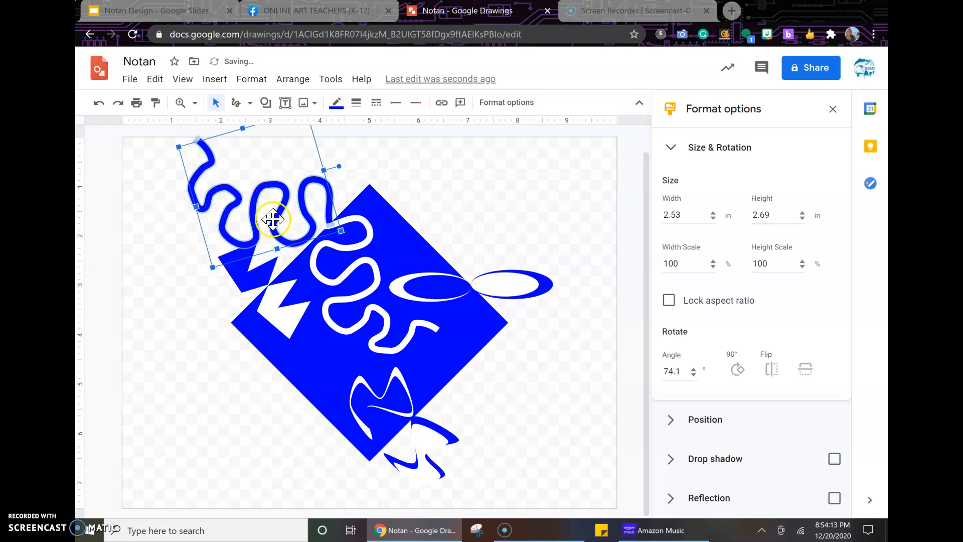
pyautogui.moveTo(340, 166); pyautogui.dragTo(339, 179)
pyautogui.moveTo(301, 220); pyautogui.dragTo(305, 216)
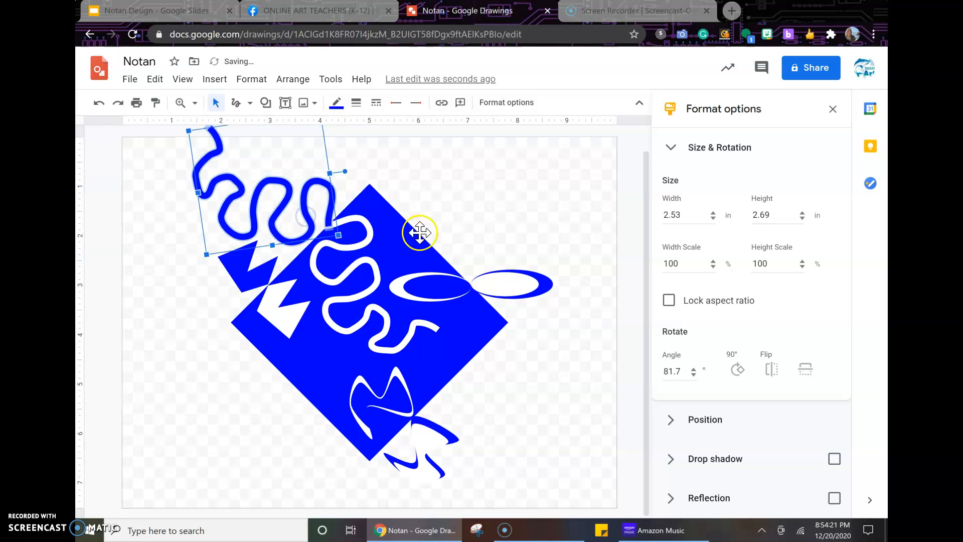
pyautogui.click(496, 221)
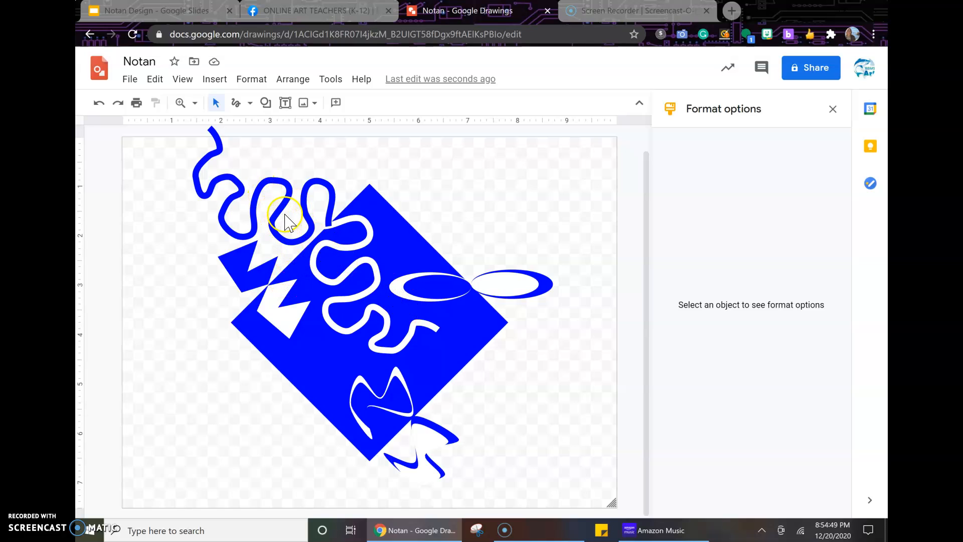
pyautogui.moveTo(254, 201)
pyautogui.mouseDown()
pyautogui.moveTo(243, 258)
pyautogui.moveTo(273, 314)
pyautogui.mouseUp()
pyautogui.keyDown('shift'); pyautogui.click(283, 365); pyautogui.keyUp('shift')
pyautogui.keyDown('shift'); pyautogui.click(366, 283); pyautogui.keyUp('shift')
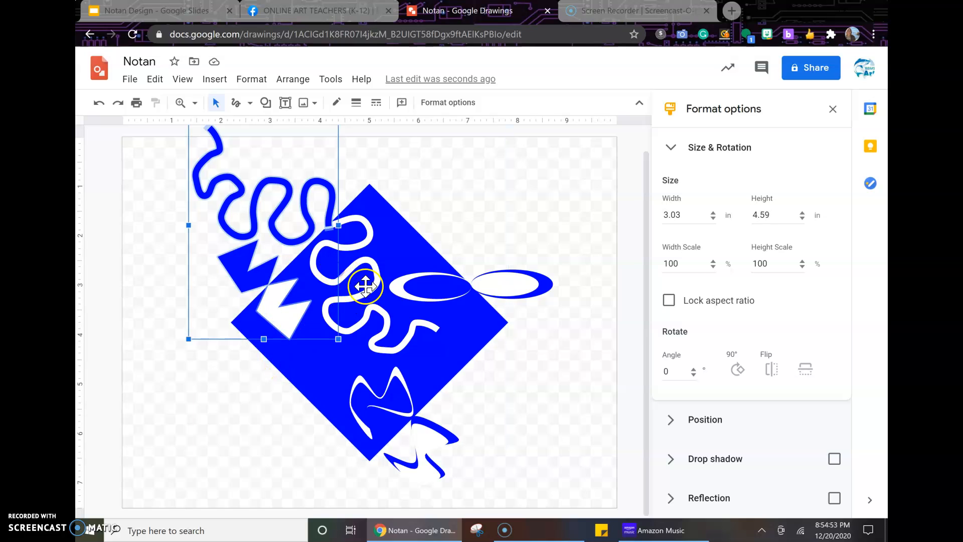
pyautogui.click(449, 212)
# Step: Select the whole design and move it down and to the left so the blue squiggle fits within the canvas
pyautogui.moveTo(148, 142)
pyautogui.mouseDown()
pyautogui.moveTo(577, 470)
pyautogui.moveTo(606, 503)
pyautogui.mouseUp()
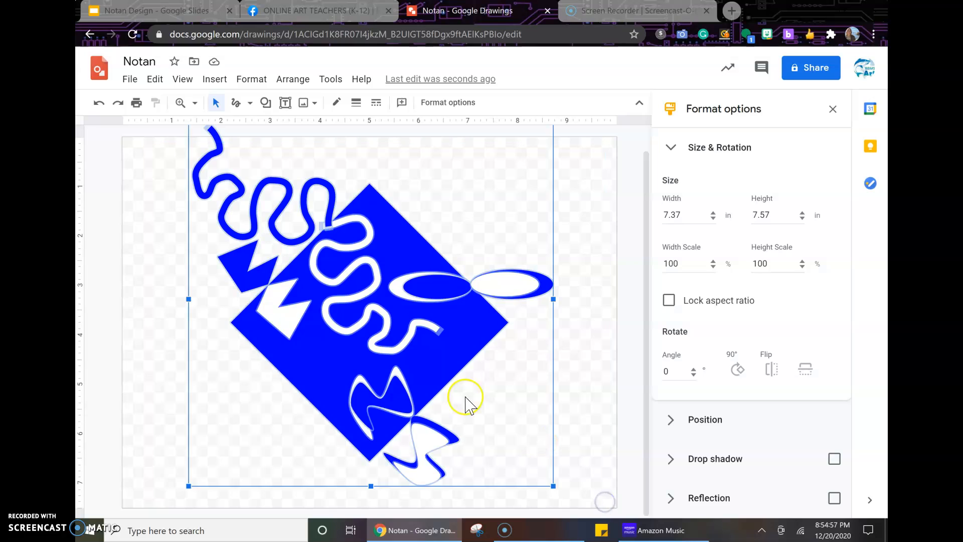
pyautogui.moveTo(410, 317); pyautogui.dragTo(349, 344)
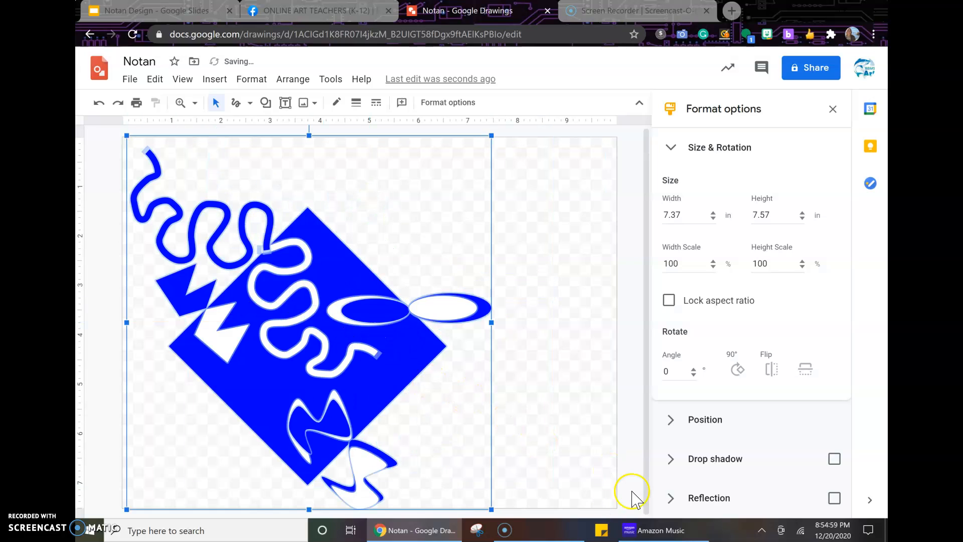
pyautogui.click(585, 463)
# Step: Enlarge the canvas slightly from its lower-right corner and move the whole design right to centre it horizontally
pyautogui.moveTo(665, 537); pyautogui.dragTo(651, 533)
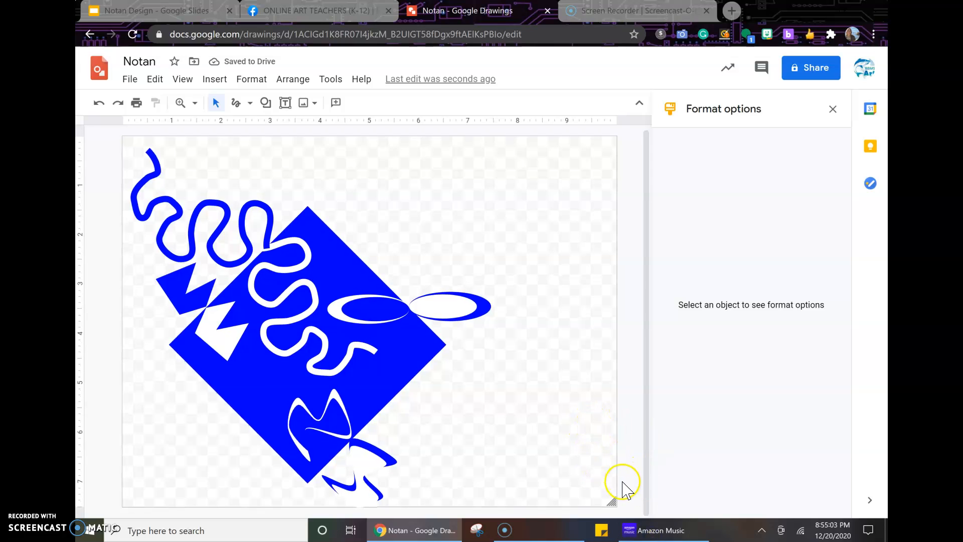
pyautogui.moveTo(613, 499)
pyautogui.mouseDown()
pyautogui.moveTo(625, 525)
pyautogui.moveTo(617, 505)
pyautogui.moveTo(630, 516)
pyautogui.mouseUp()
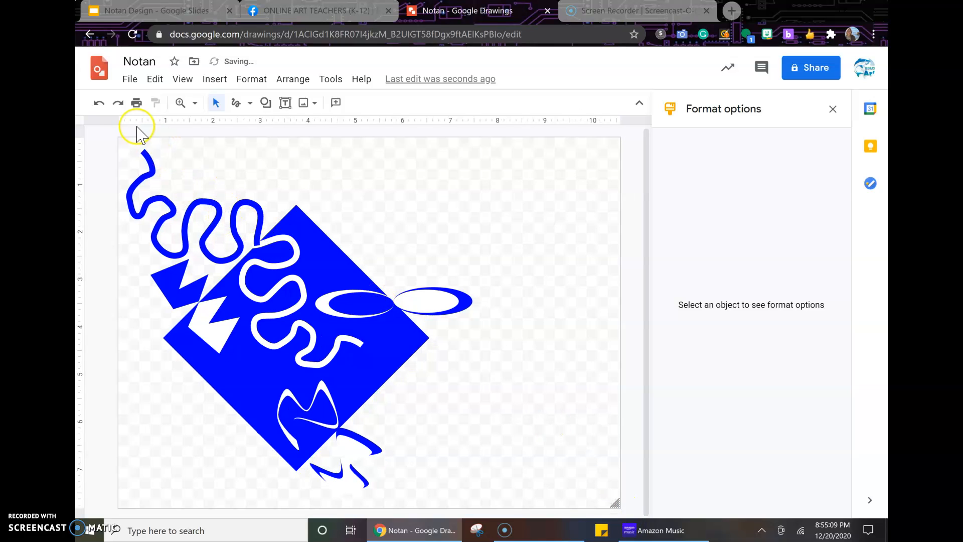
pyautogui.moveTo(116, 145)
pyautogui.mouseDown()
pyautogui.moveTo(267, 318)
pyautogui.moveTo(492, 499)
pyautogui.mouseUp()
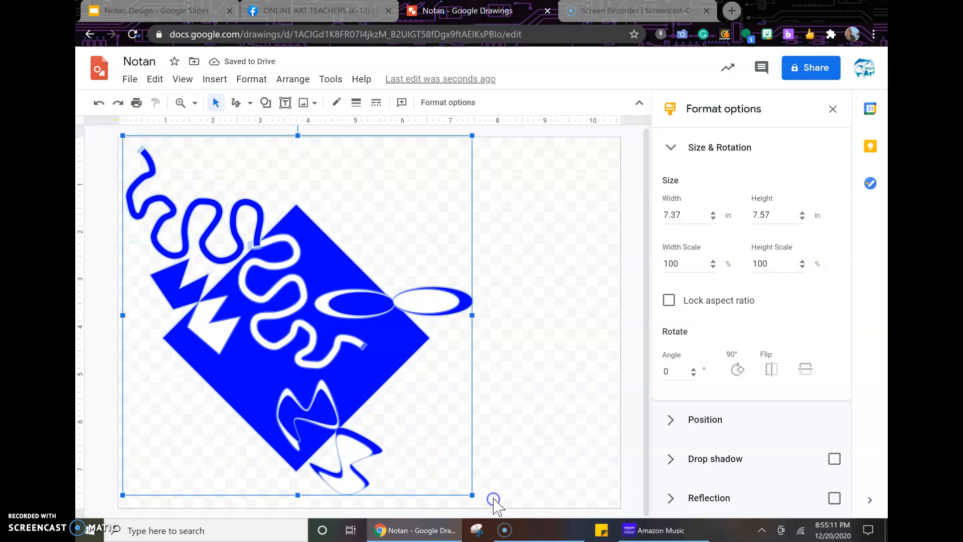
pyautogui.moveTo(349, 374)
pyautogui.mouseDown()
pyautogui.moveTo(425, 377)
pyautogui.moveTo(419, 372)
pyautogui.mouseUp()
pyautogui.click(585, 377)
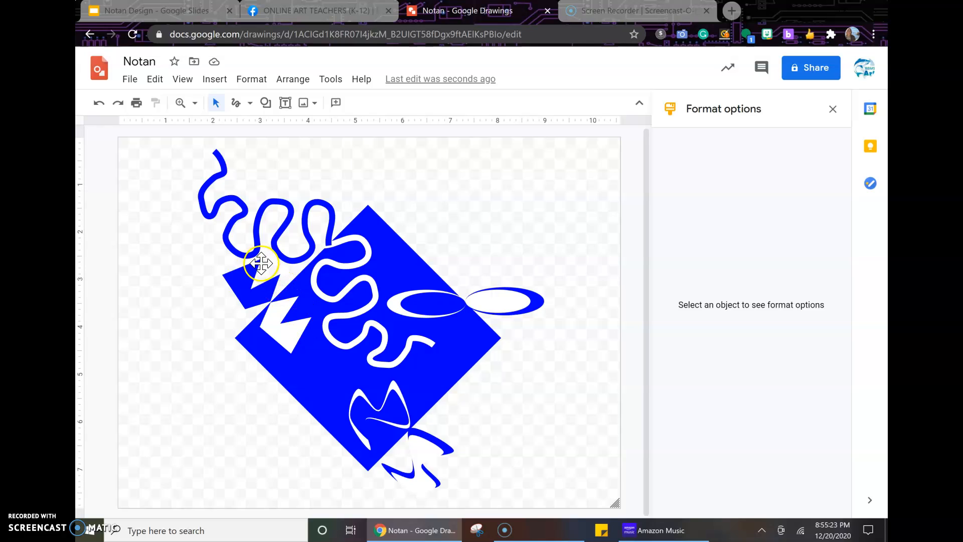
# Step: Delete the white squiggle inside the diamond and the blue squiggle outside its upper-left edge
pyautogui.click(305, 214)
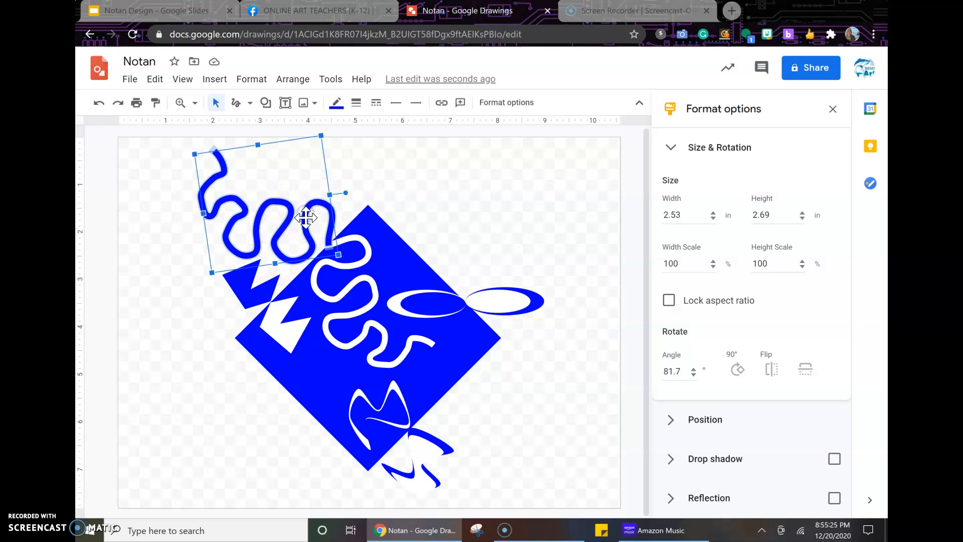
pyautogui.keyDown('shift'); pyautogui.click(458, 384); pyautogui.keyUp('shift')
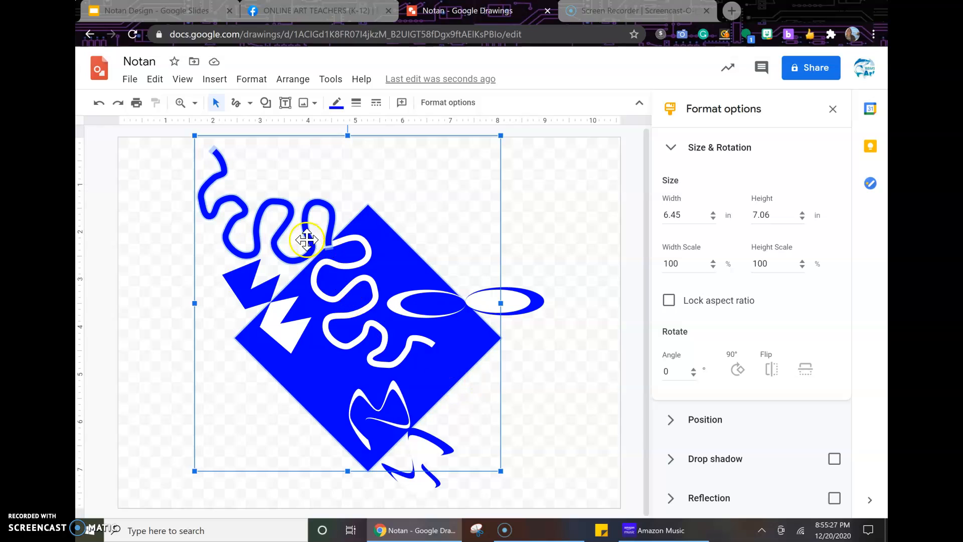
pyautogui.click(289, 199)
pyautogui.click(360, 250)
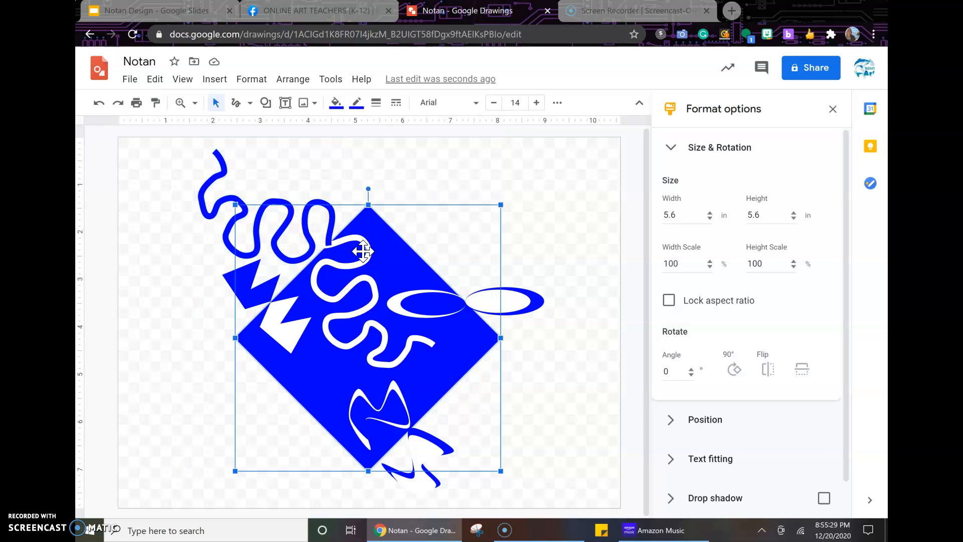
pyautogui.click(351, 262)
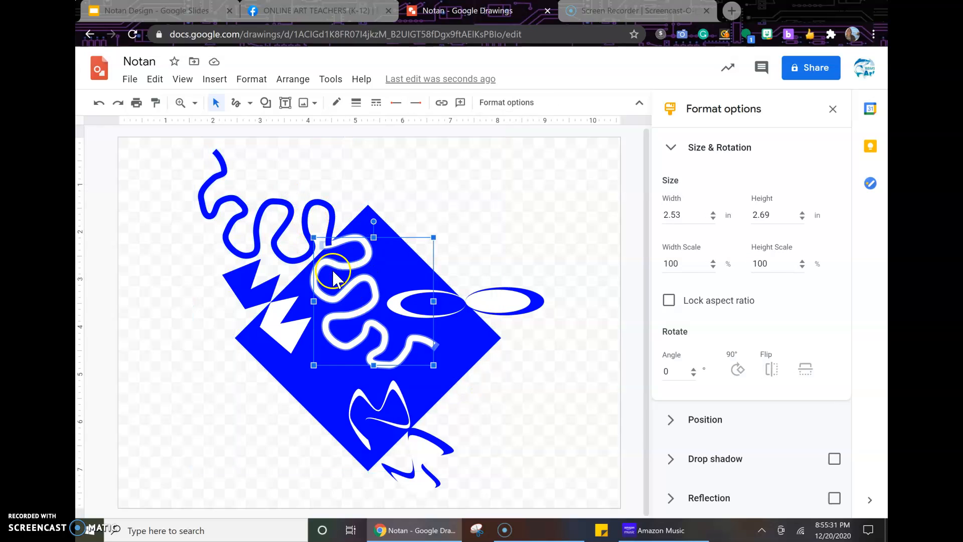
pyautogui.press('Delete')
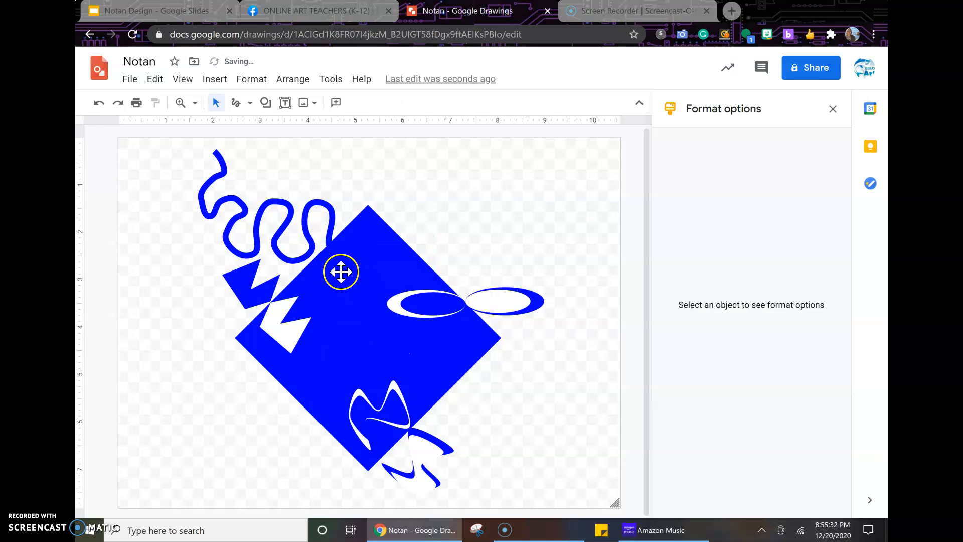
pyautogui.click(290, 214)
pyautogui.press('Delete')
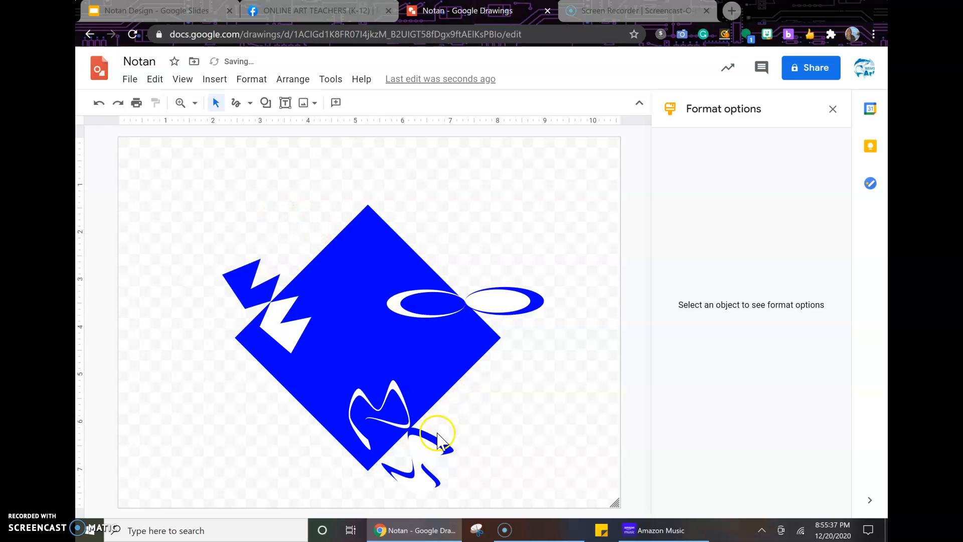
# Step: Delete the mirrored wavy shapes outside and inside the diamond's lower-right edge
pyautogui.click(441, 448)
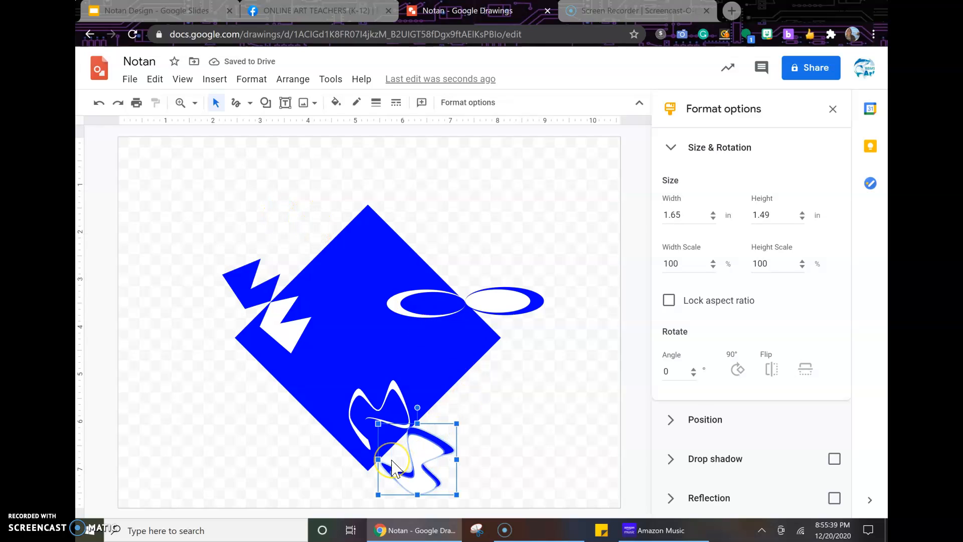
pyautogui.press('Delete')
pyautogui.click(398, 400)
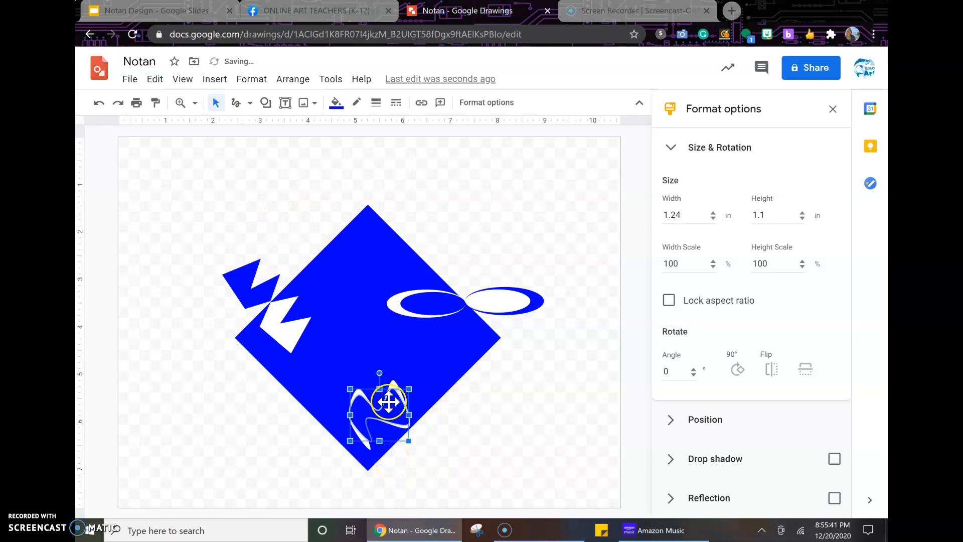
pyautogui.keyDown('shift'); pyautogui.click(394, 386); pyautogui.keyUp('shift')
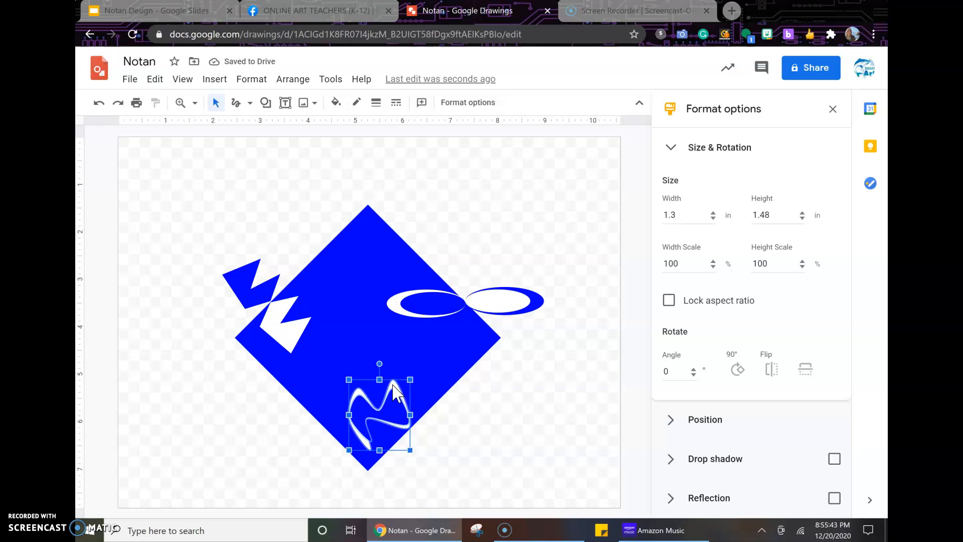
pyautogui.press('Delete')
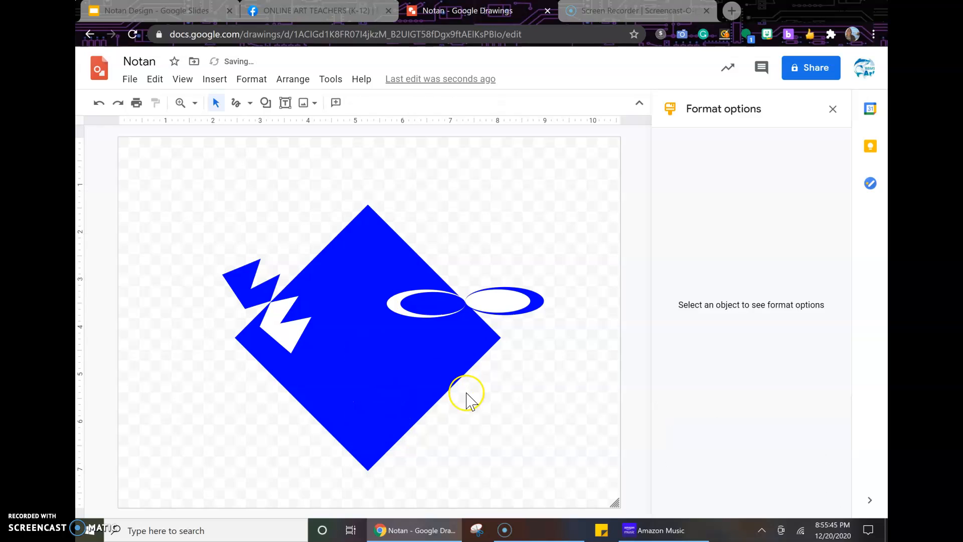